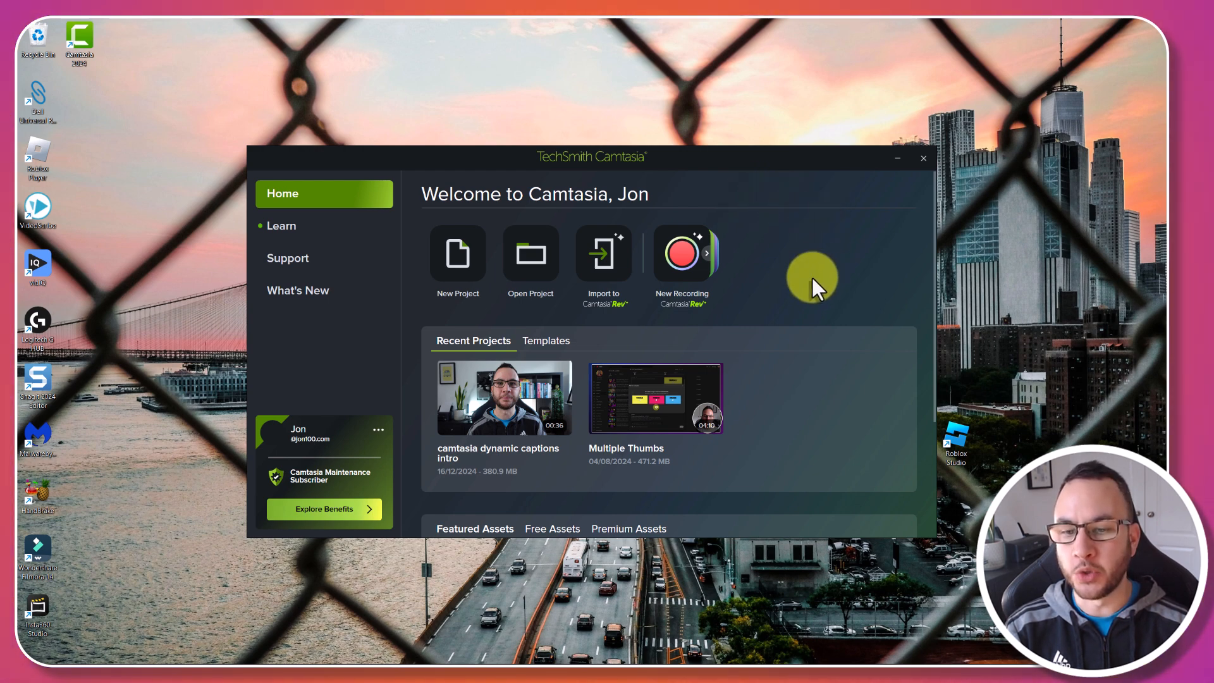
Create a new project and import the Intro video from the Camtasia Dynamic Captions folder into the media bin.
left_click(463, 252)
left_click(156, 327)
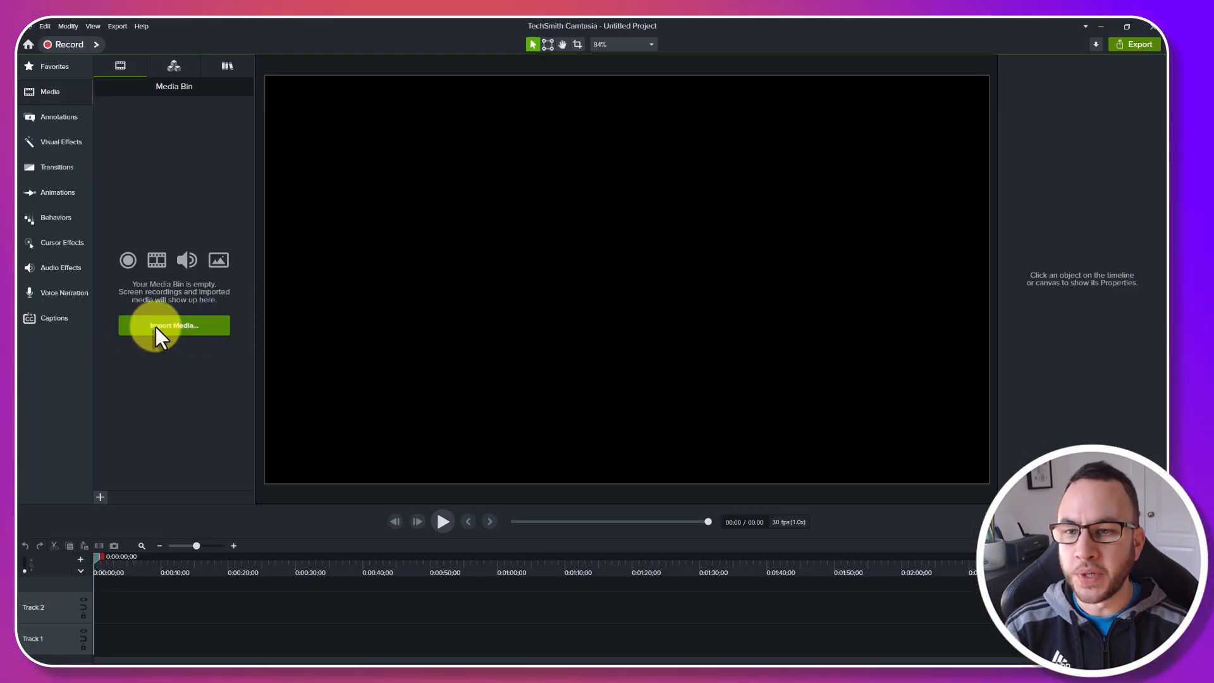
left_click(152, 129)
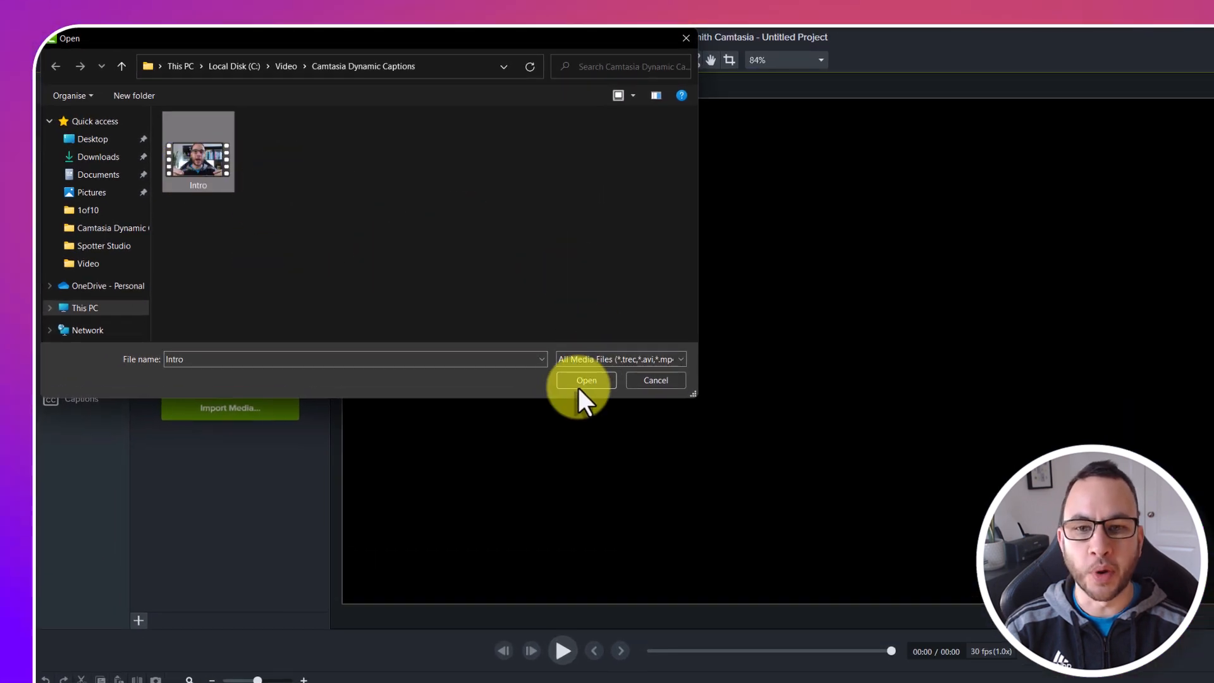
left_click(586, 380)
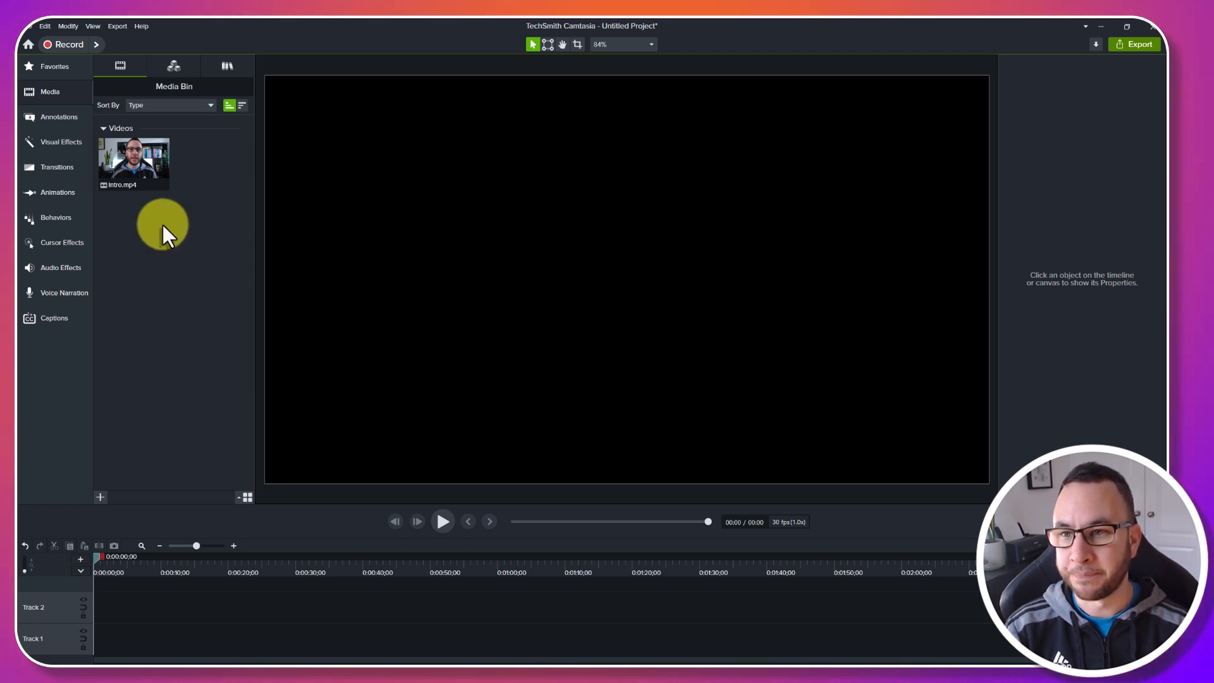
Place Intro.mp4 at the start of Track 2 and enlarge the timeline area and track height.
left_click_drag(132, 158, 127, 611)
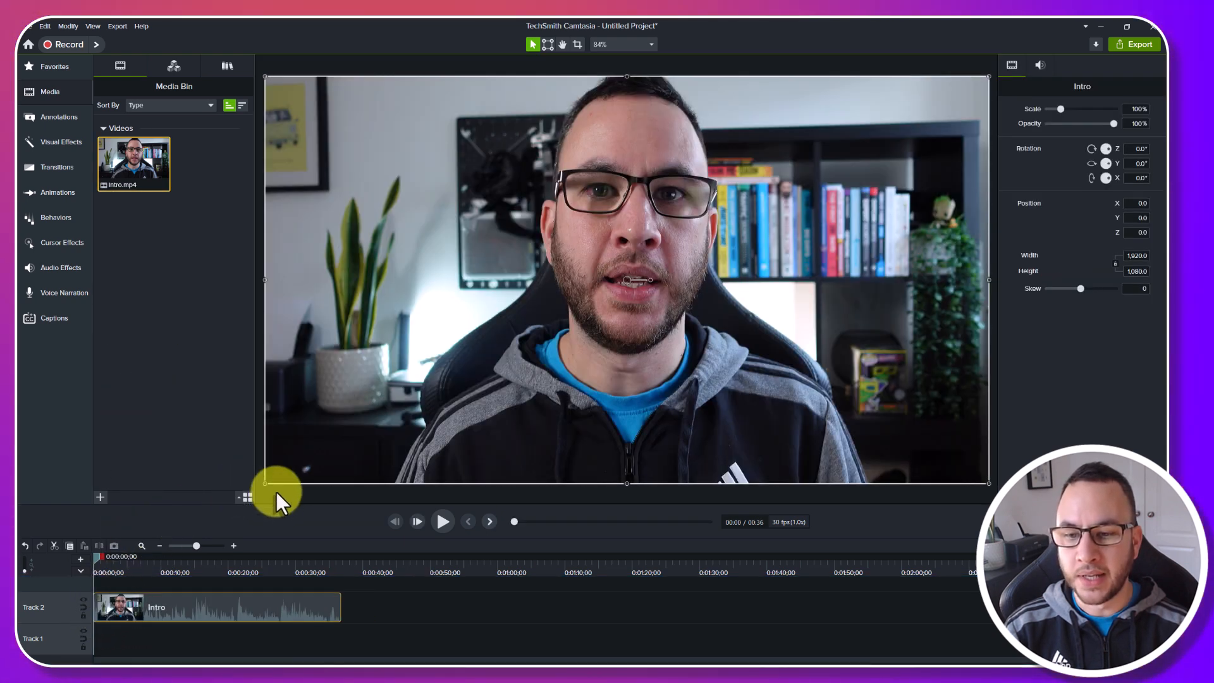
left_click_drag(277, 505, 279, 433)
left_click_drag(43, 593, 49, 547)
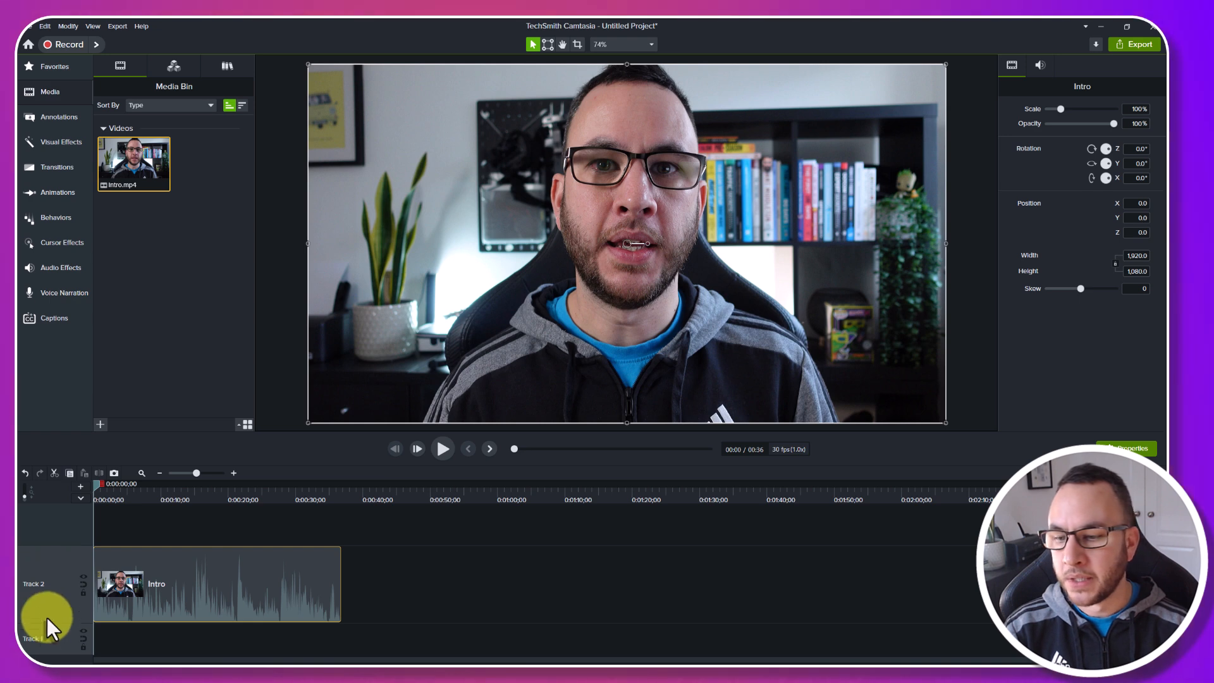
left_click_drag(46, 623, 48, 612)
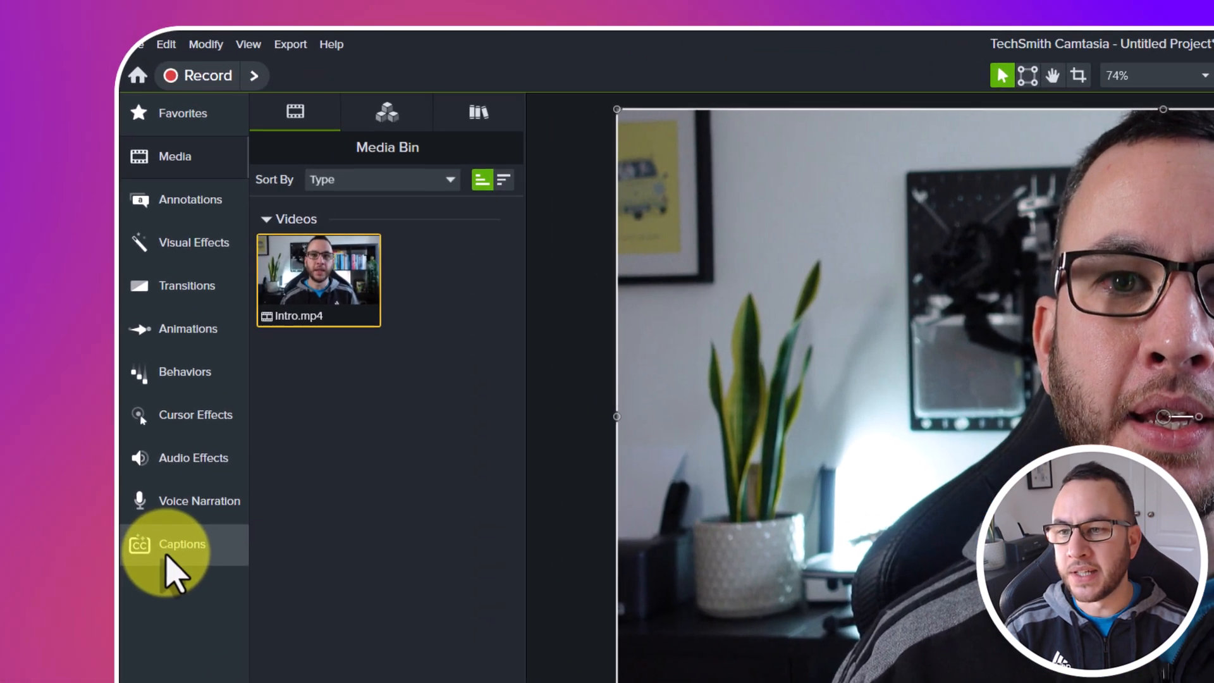
Apply the Noto Sans Word Box dynamic caption above the Intro clip and trim it to the clip's length.
left_click(147, 548)
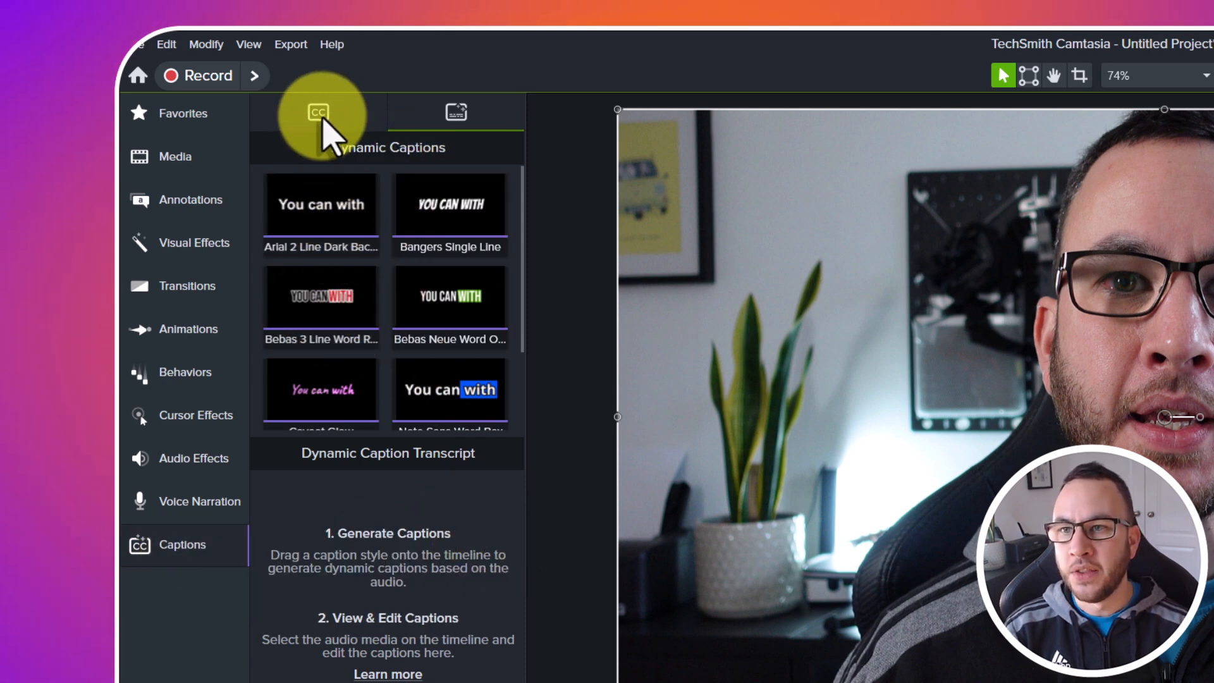
left_click(320, 114)
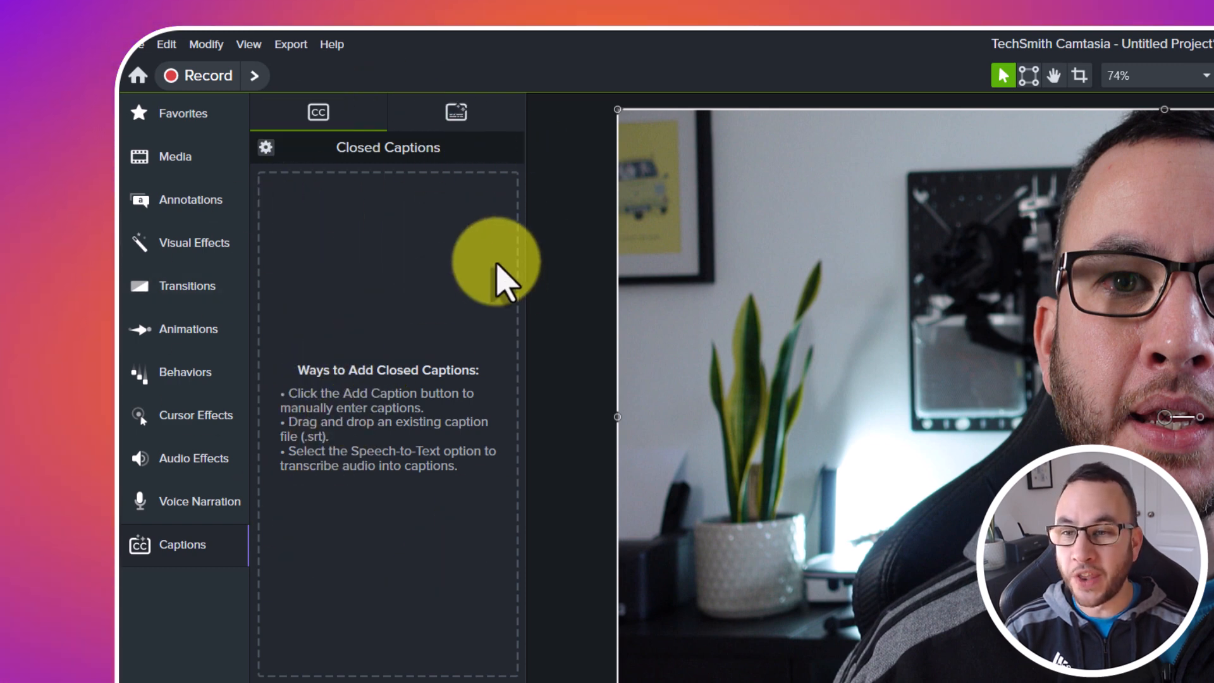
left_click(456, 114)
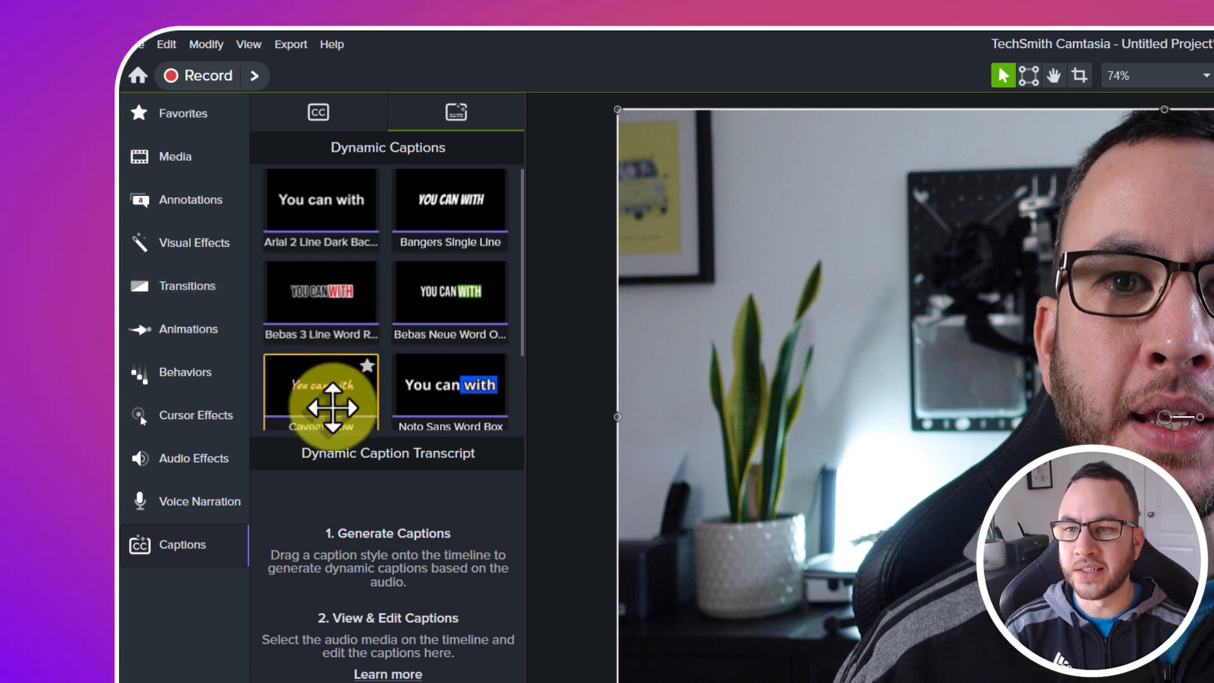
scroll(443, 362, "down", 1)
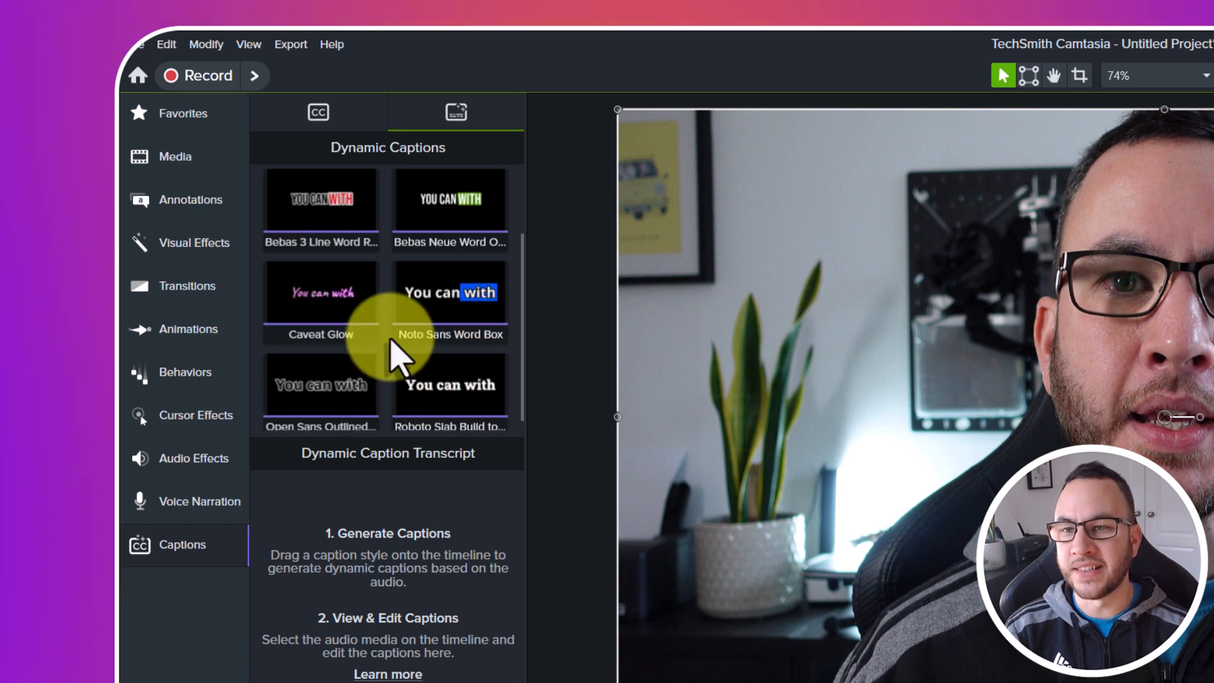
scroll(379, 347, "up", 1)
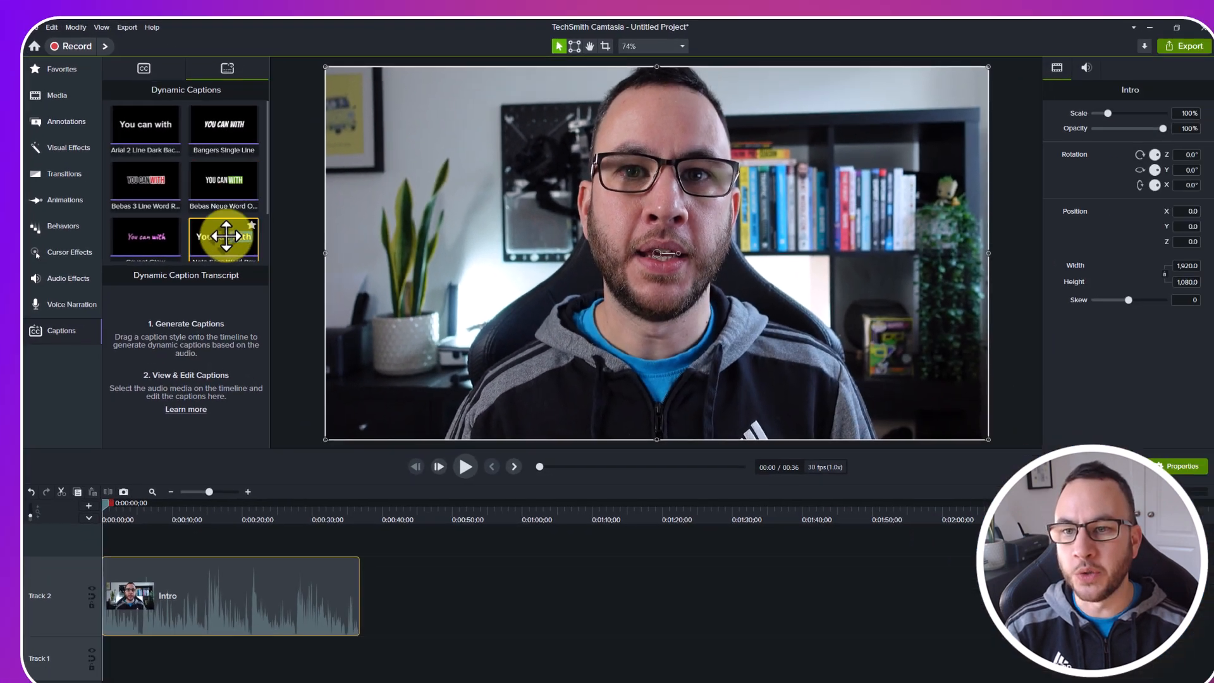
scroll(225, 236, "down", 1)
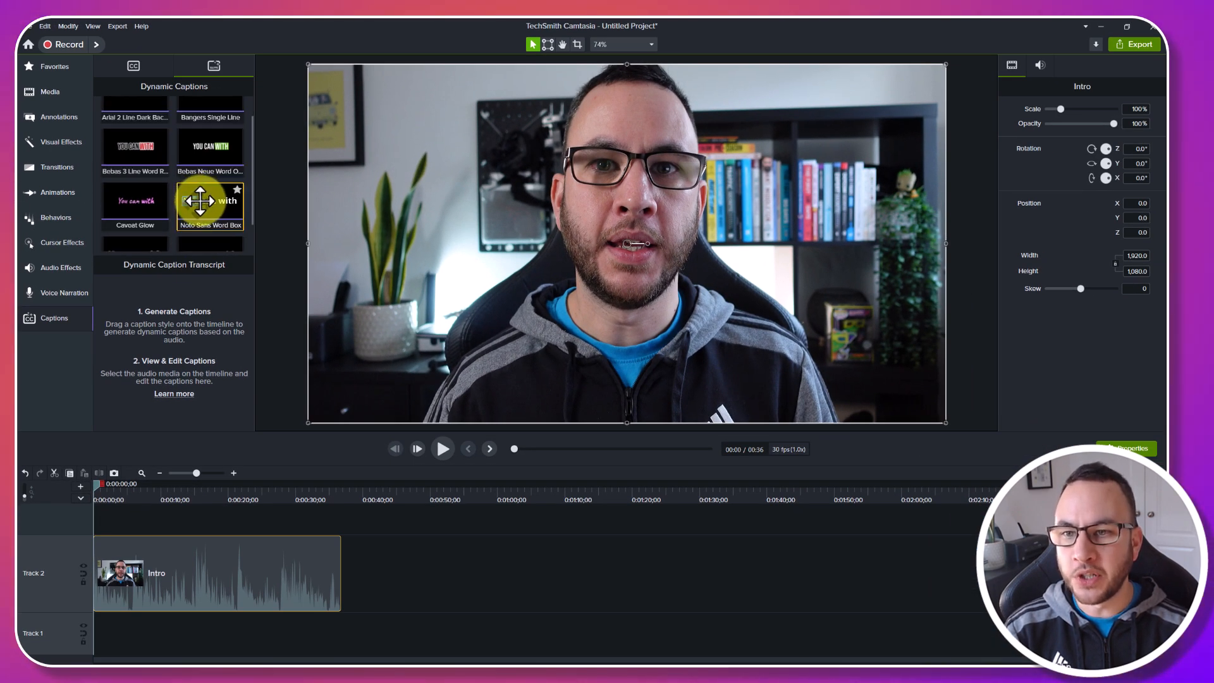
left_click_drag(200, 201, 112, 529)
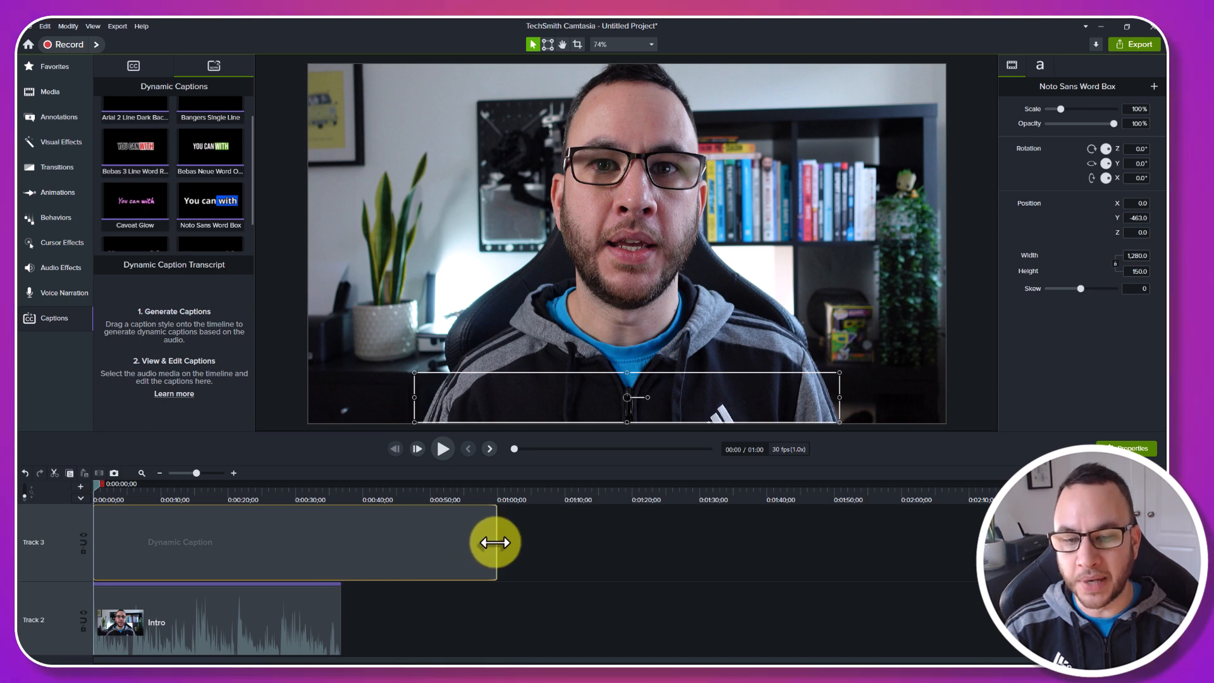
left_click_drag(474, 545, 359, 551)
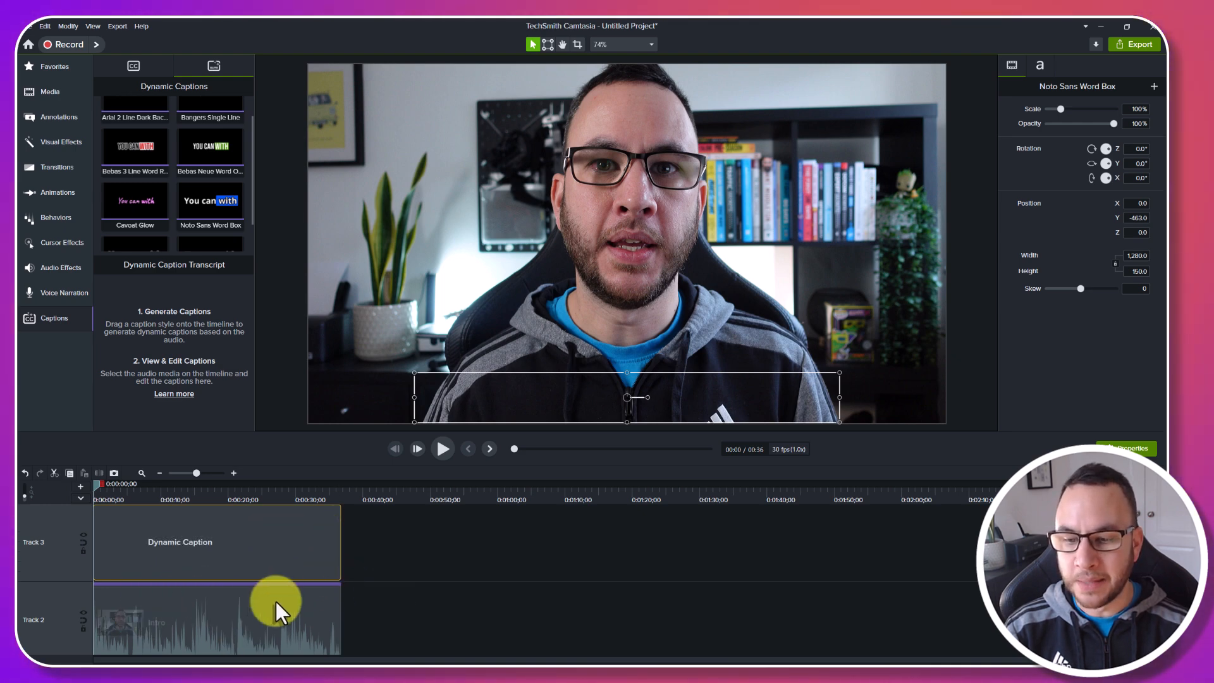
Expand the transcript on the Intro clip and examine the timing of its individual words on the timeline.
scroll(255, 602, "down", 2)
left_click(205, 545)
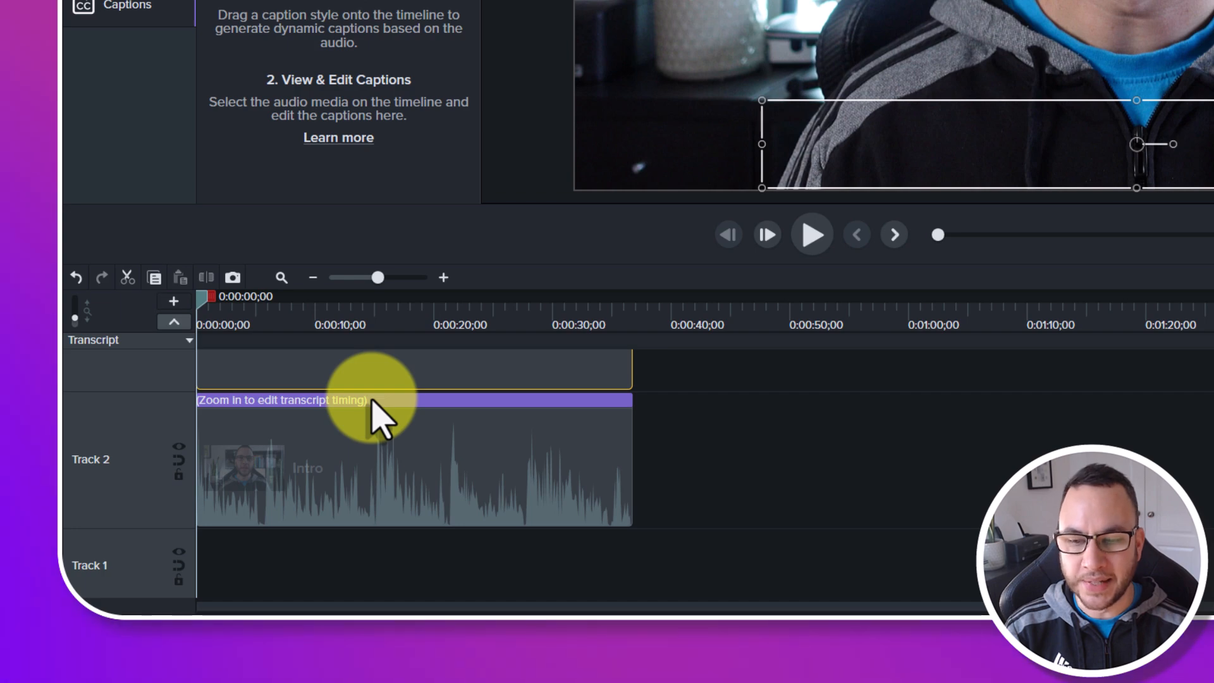
mouse_move(449, 471)
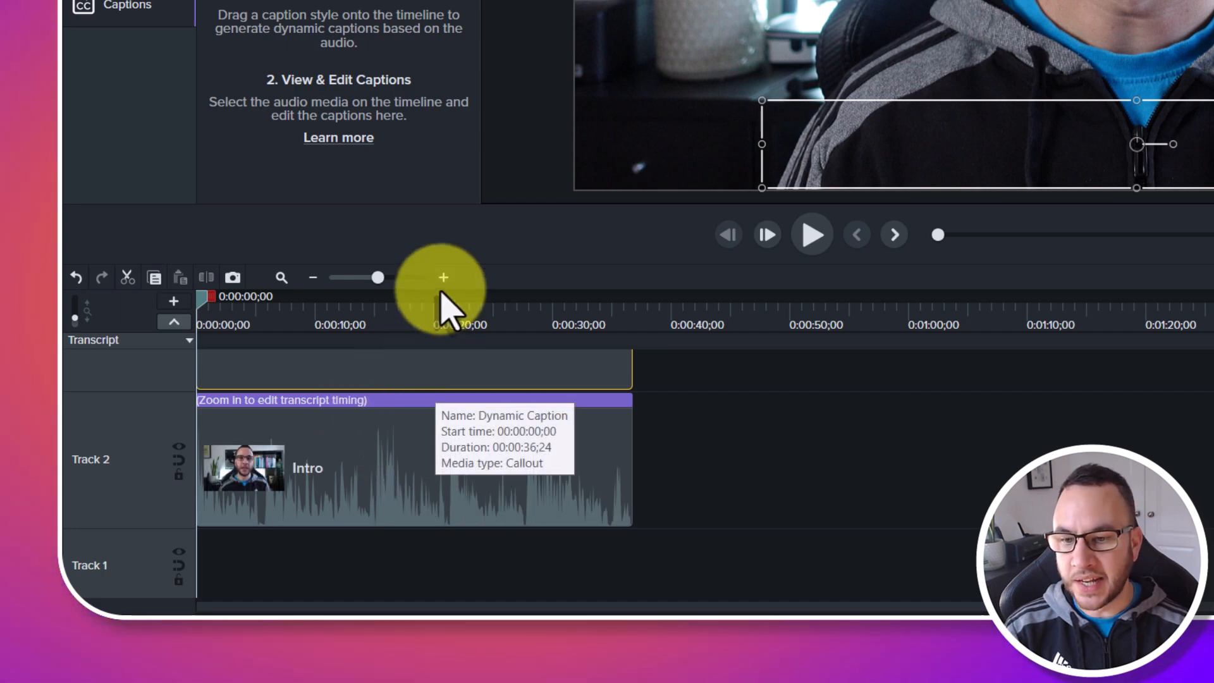
left_click(443, 277)
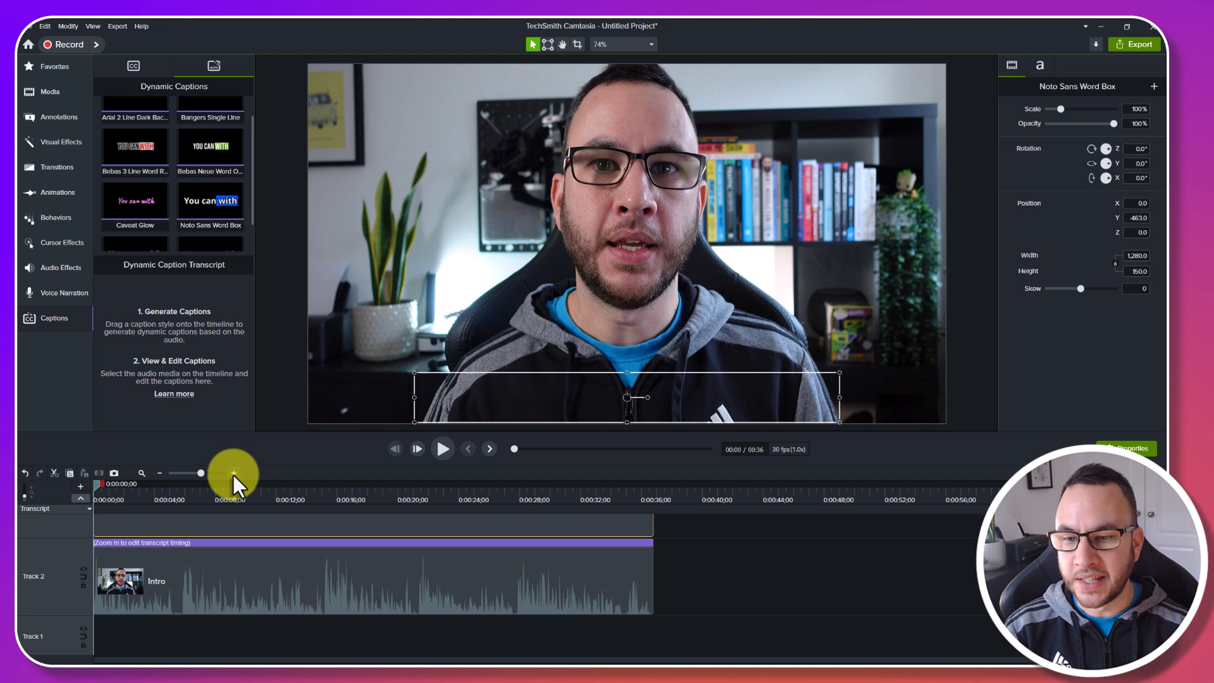
left_click(443, 276)
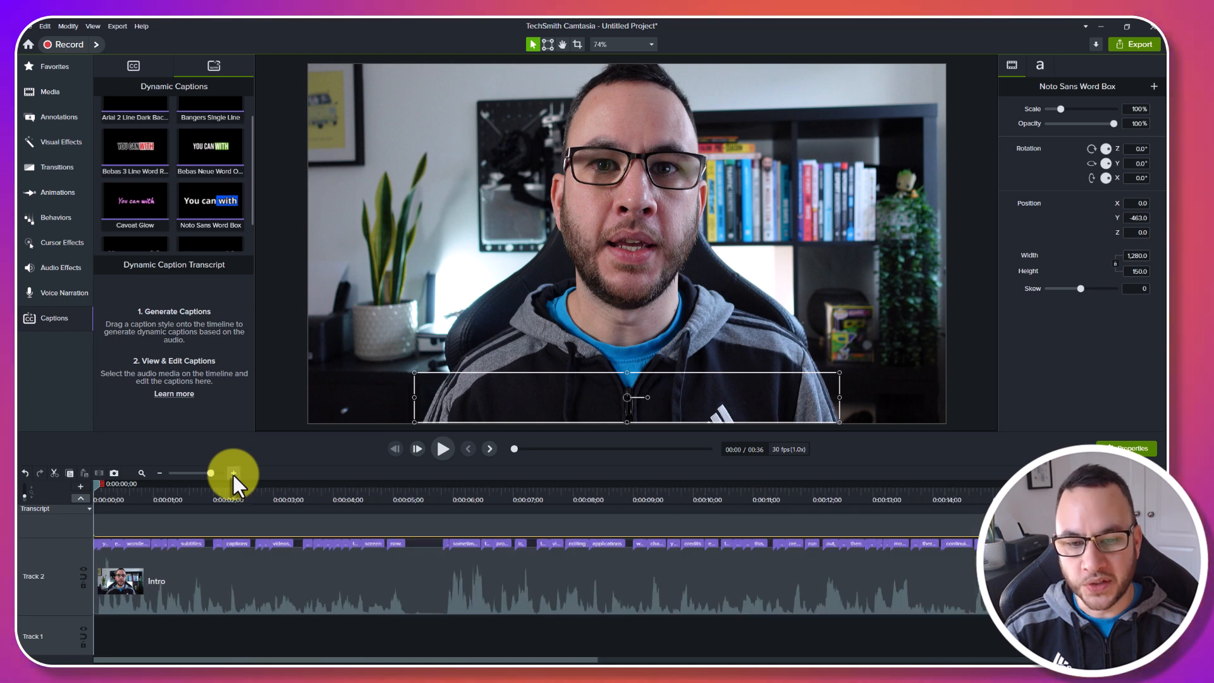
left_click(160, 474)
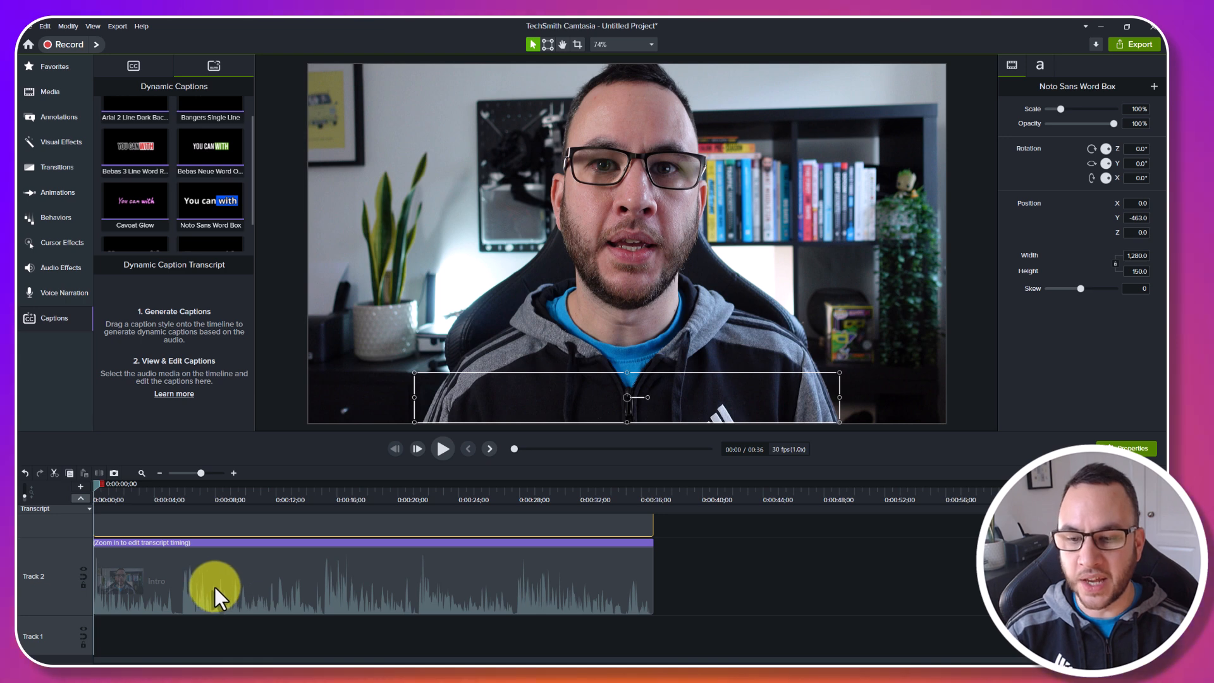
left_click(234, 472)
left_click(234, 472)
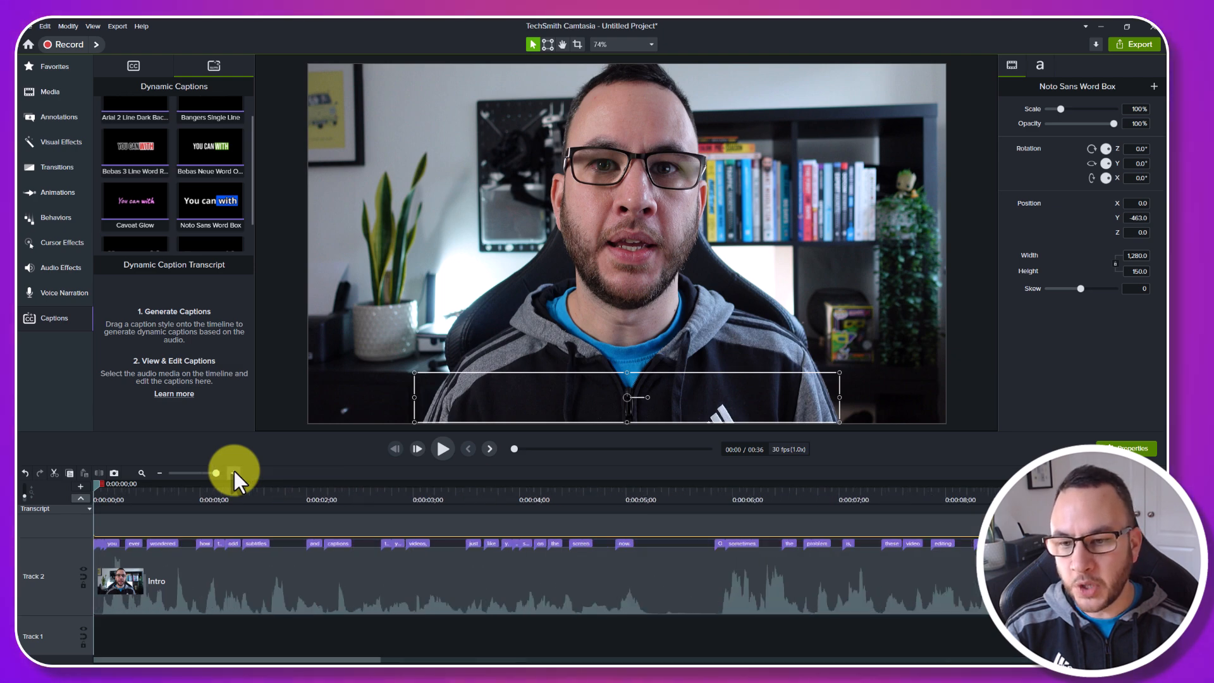
left_click(234, 473)
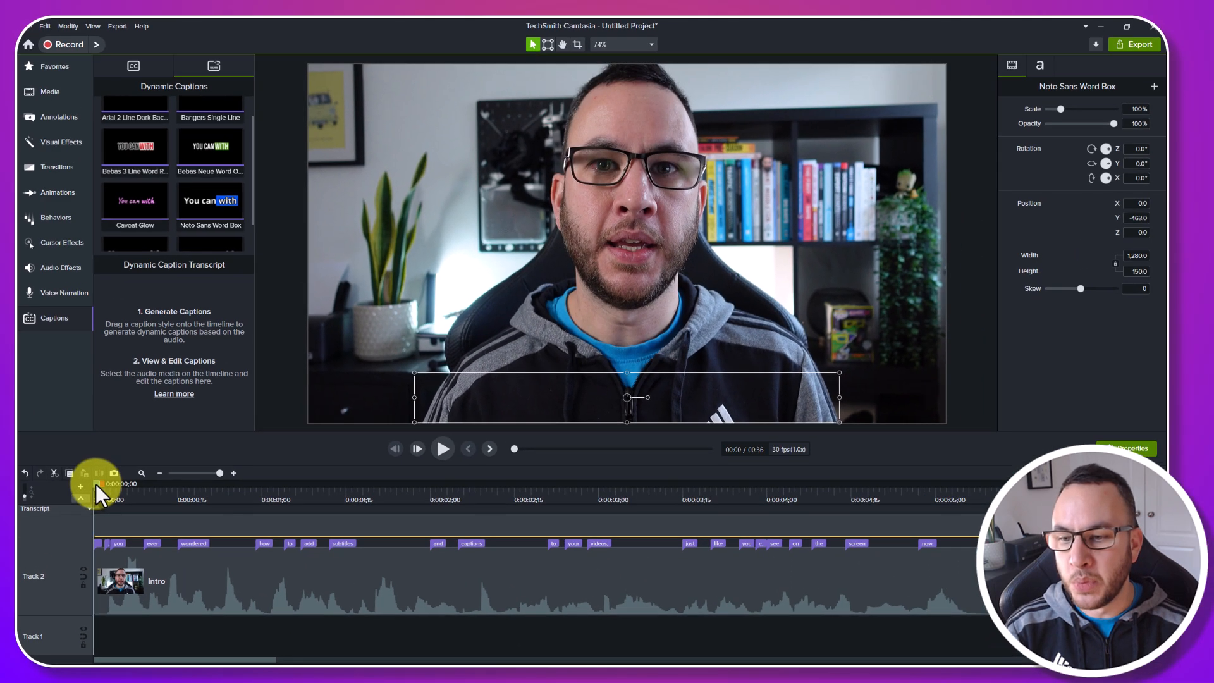
Scrub over the opening words to preview the captions, and play the Intro clip with its transcript displayed.
left_click_drag(141, 402, 208, 419)
left_click_drag(146, 495, 192, 498)
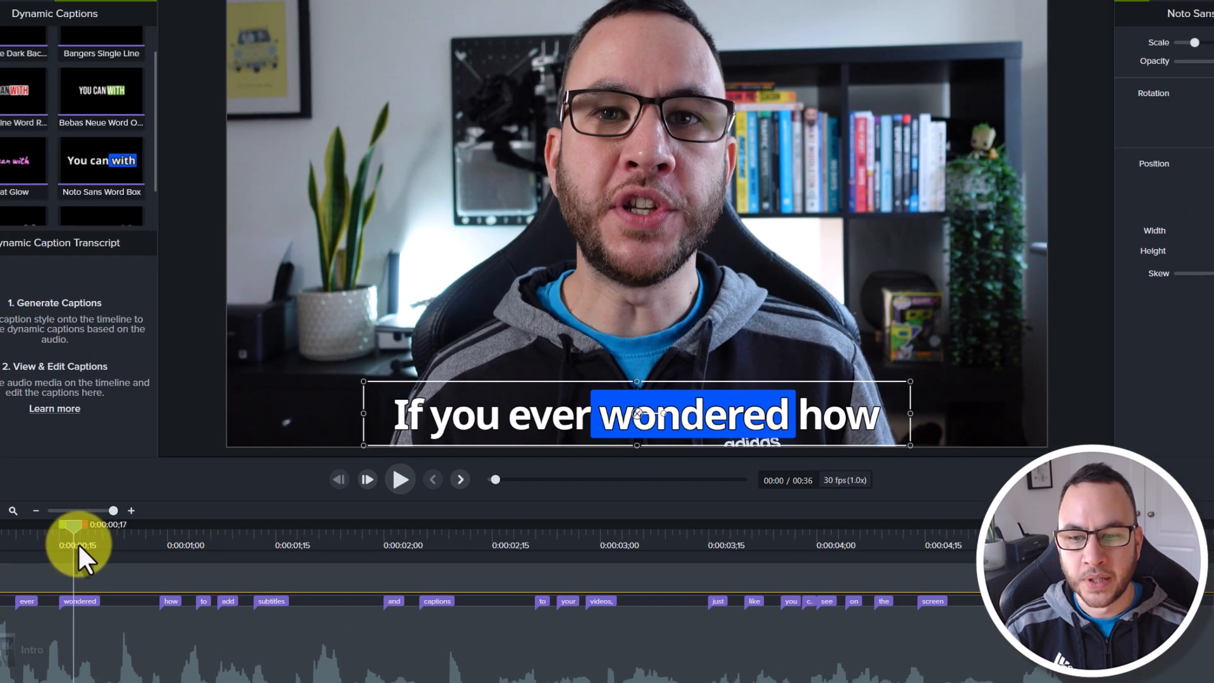
left_click_drag(78, 548, 28, 557)
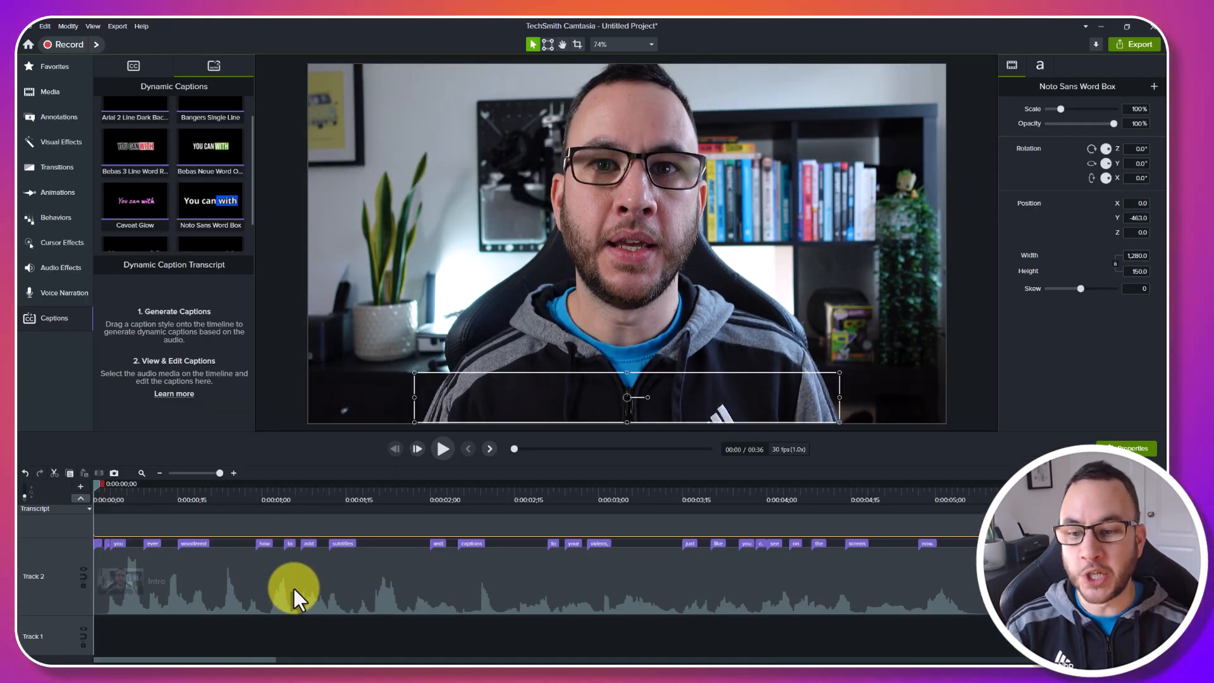
left_click(210, 563)
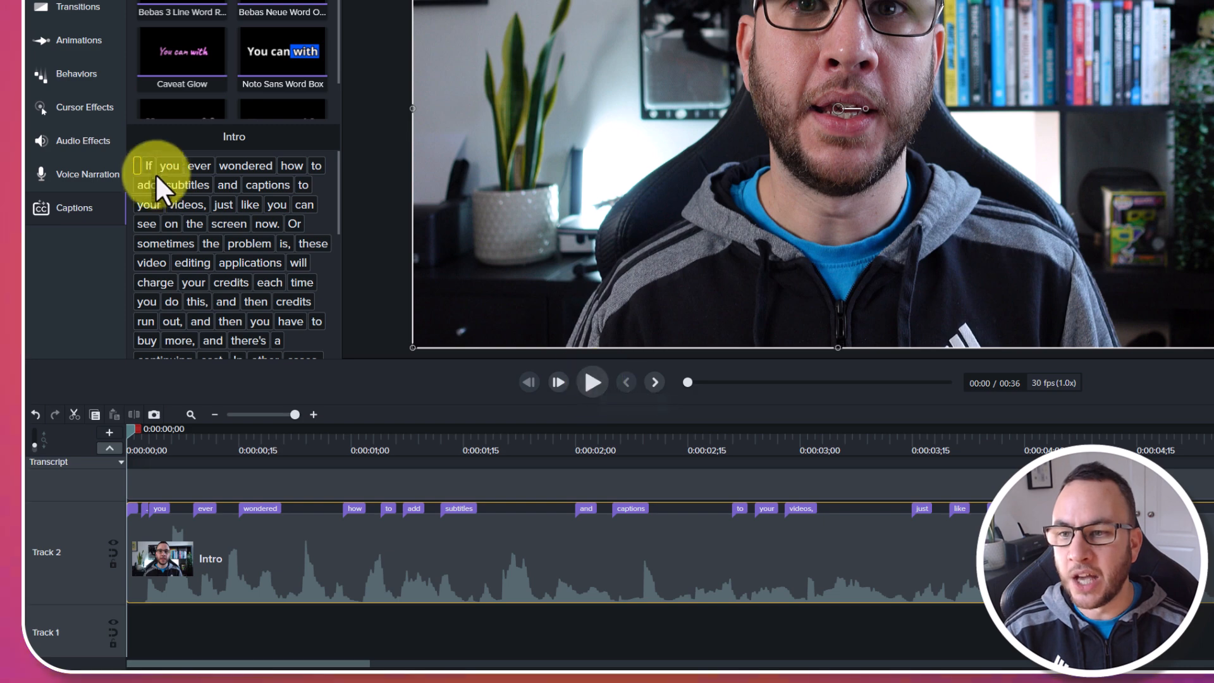
left_click(598, 379)
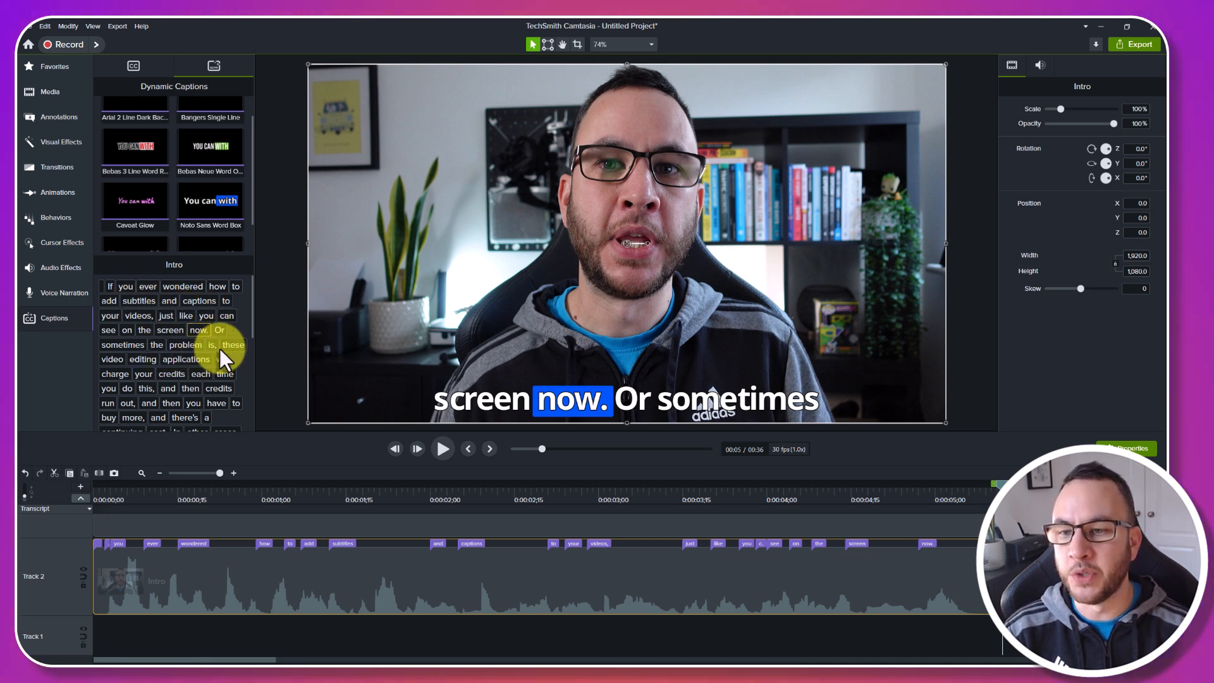
Replace the word "video" before "editing applications" with "footage" in the caption transcript and check it on the canvas.
left_click(112, 359)
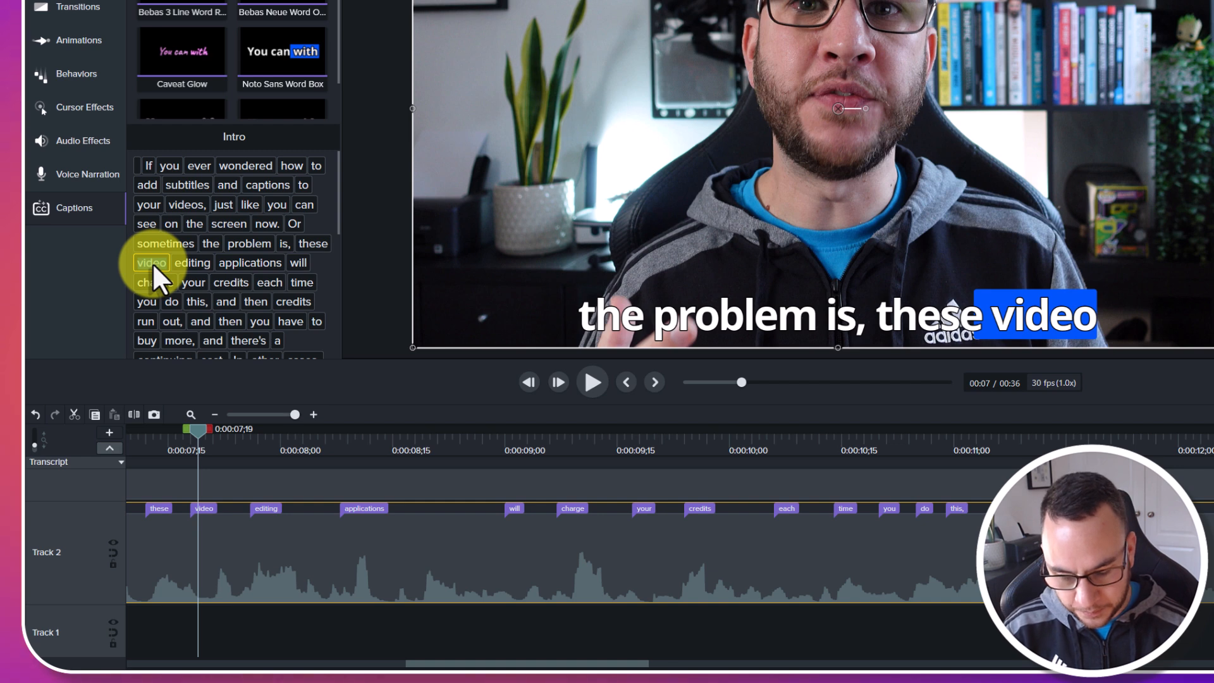
type("footage")
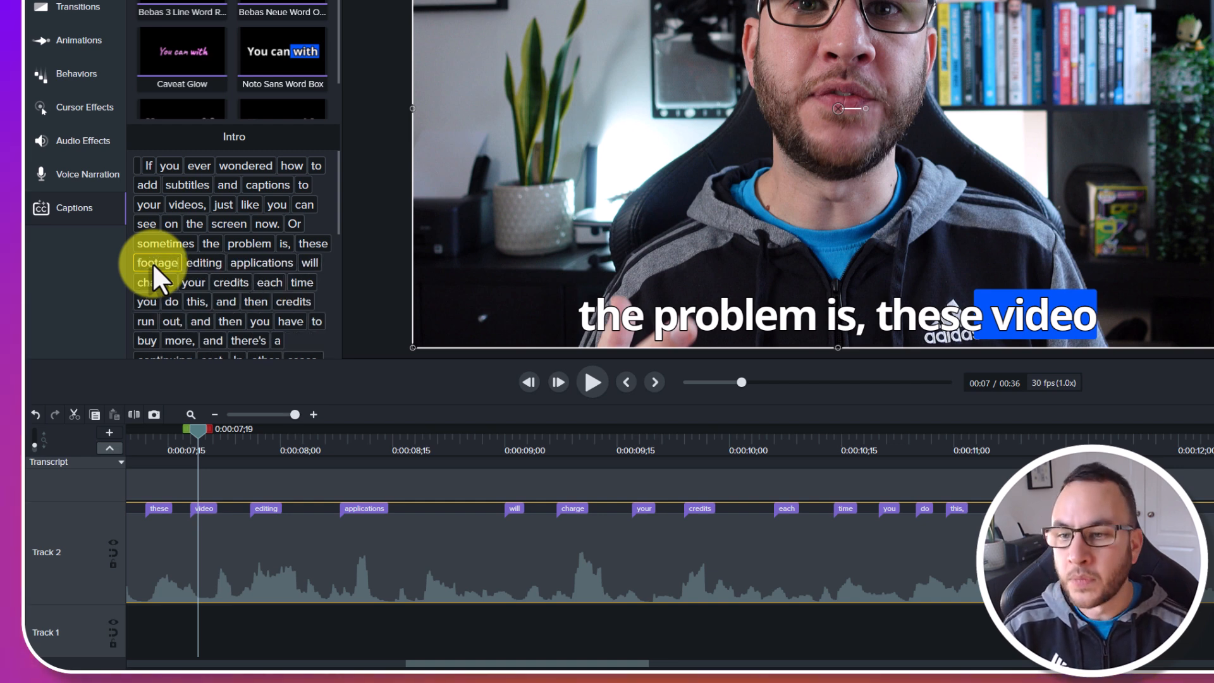
left_click(200, 262)
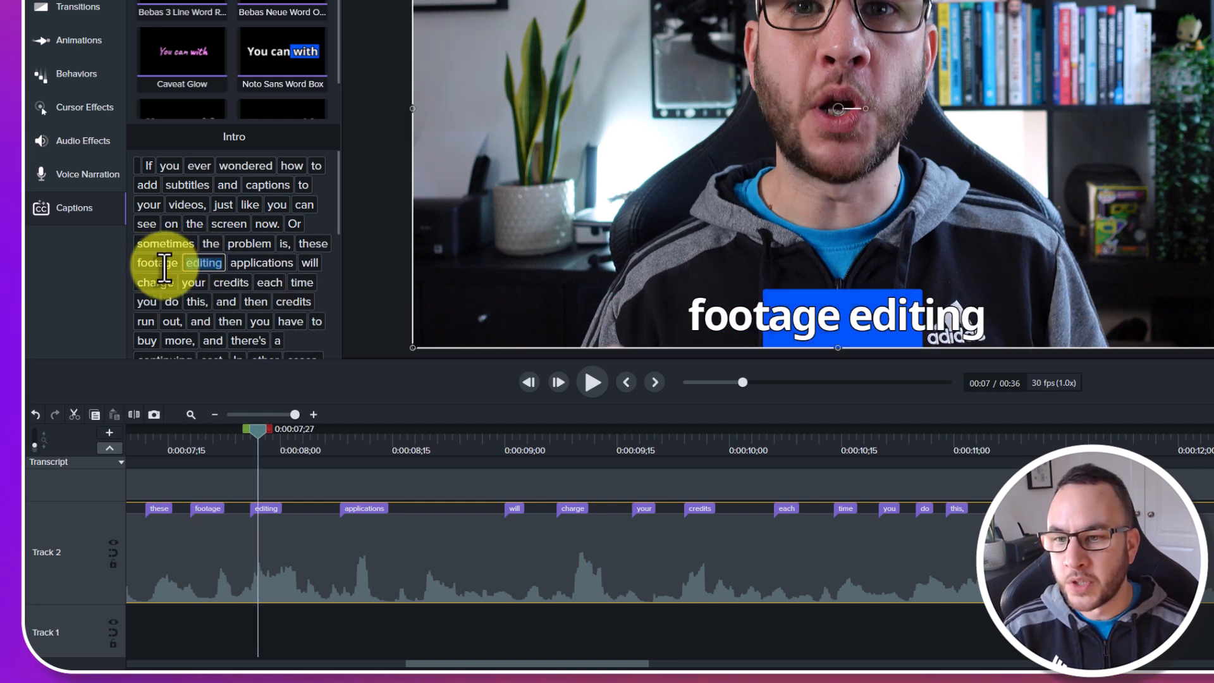
left_click(164, 266)
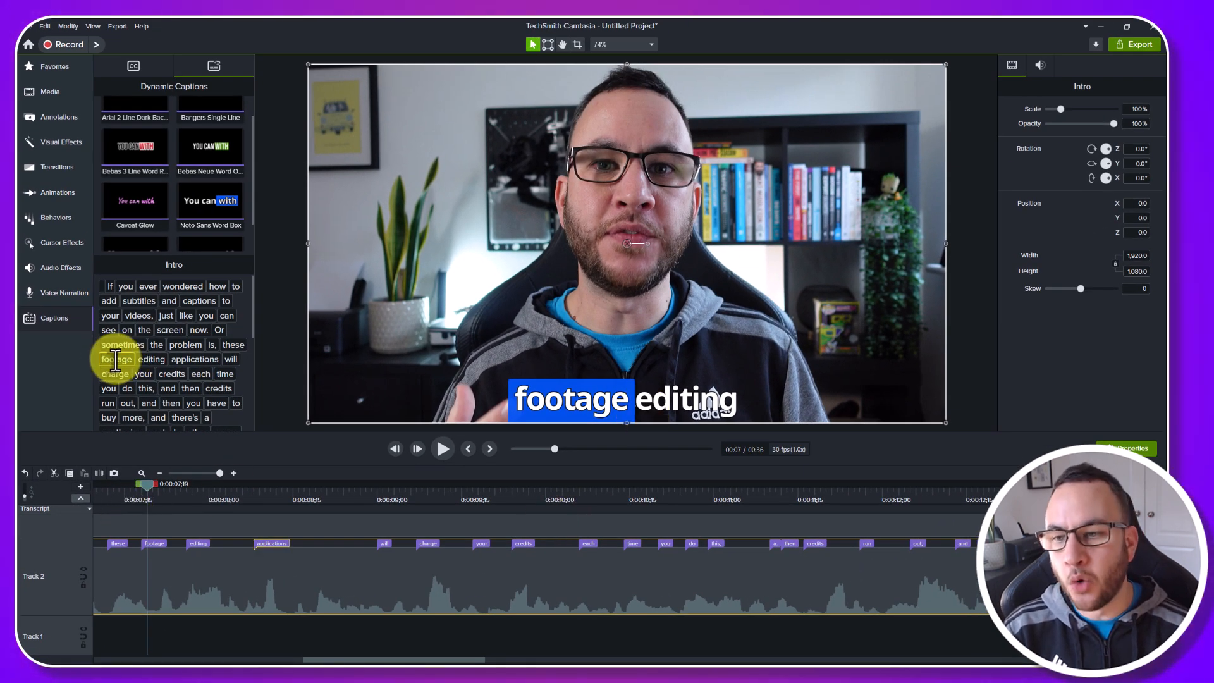
Restore the word before "editing applications" in the caption transcript to "video".
double_click(115, 359)
type("vi")
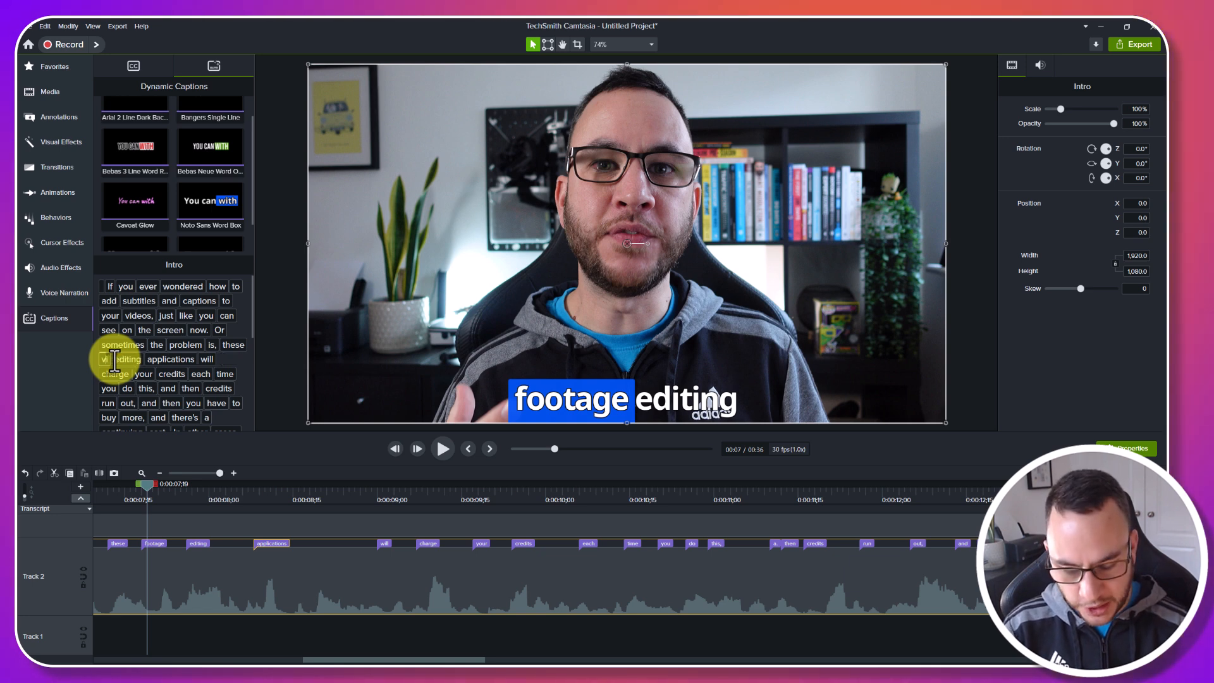
type("deo")
left_click(145, 330)
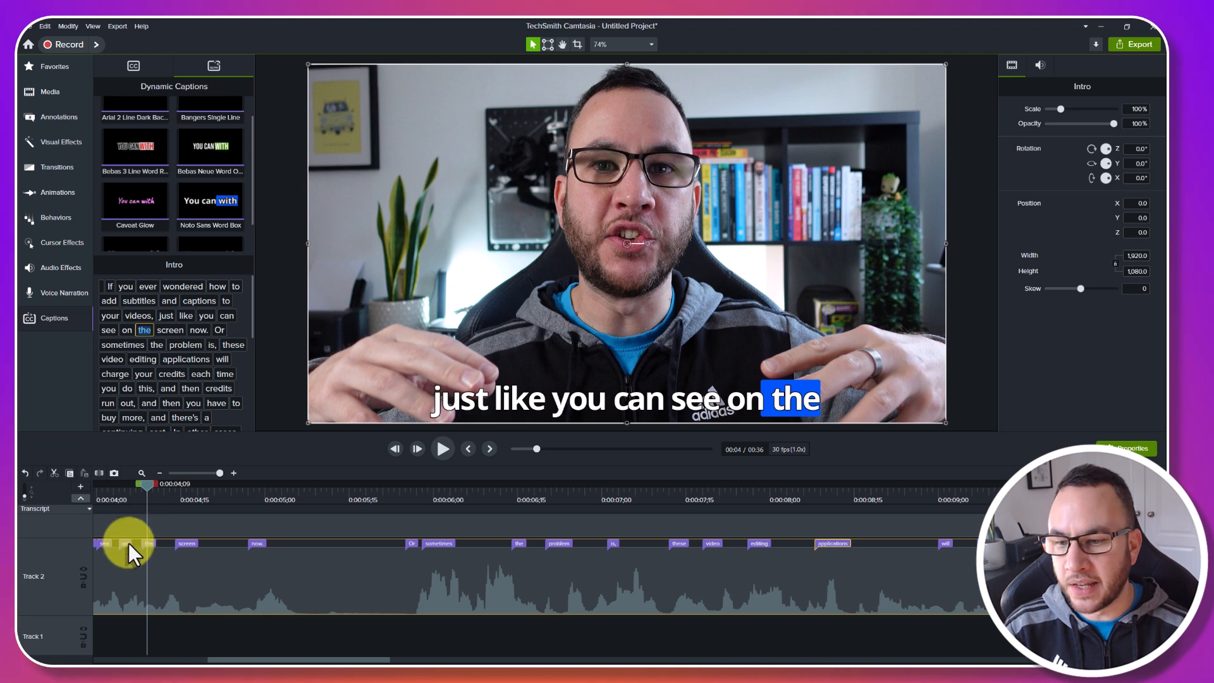
Shift the transcript word "now." after "screen" slightly later on the Intro clip's timeline.
left_click(187, 543)
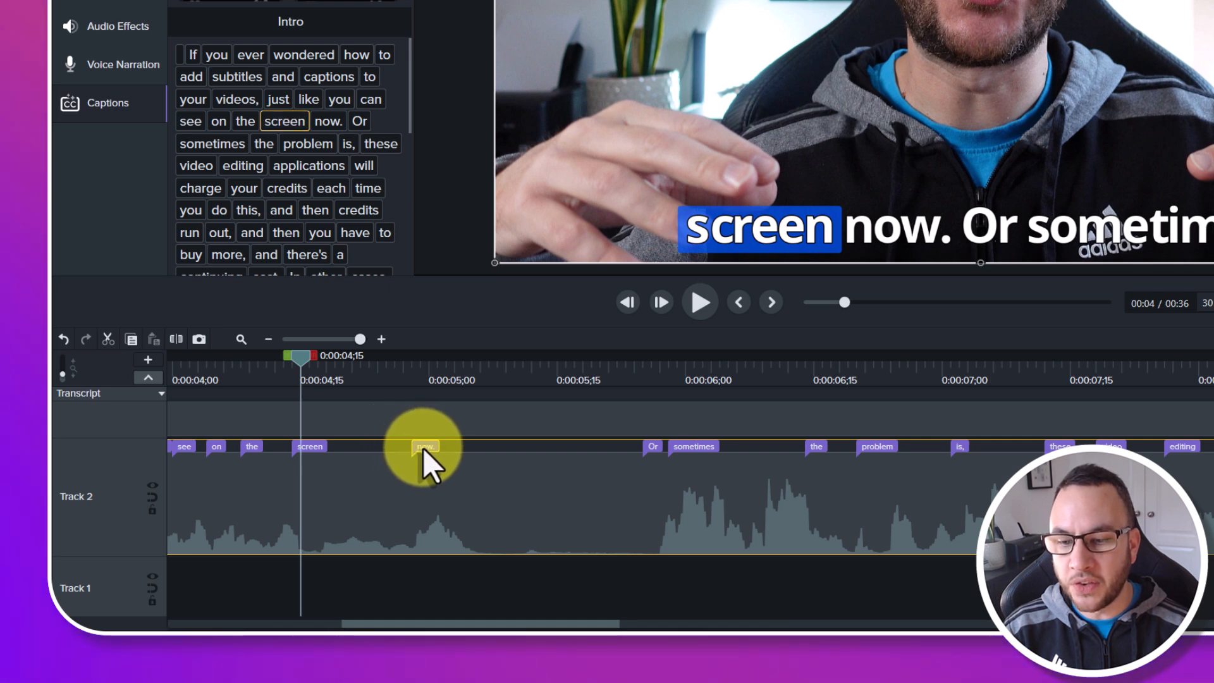
mouse_move(423, 449)
left_mouse_down()
mouse_move(388, 449)
mouse_move(529, 457)
mouse_move(416, 457)
left_mouse_up()
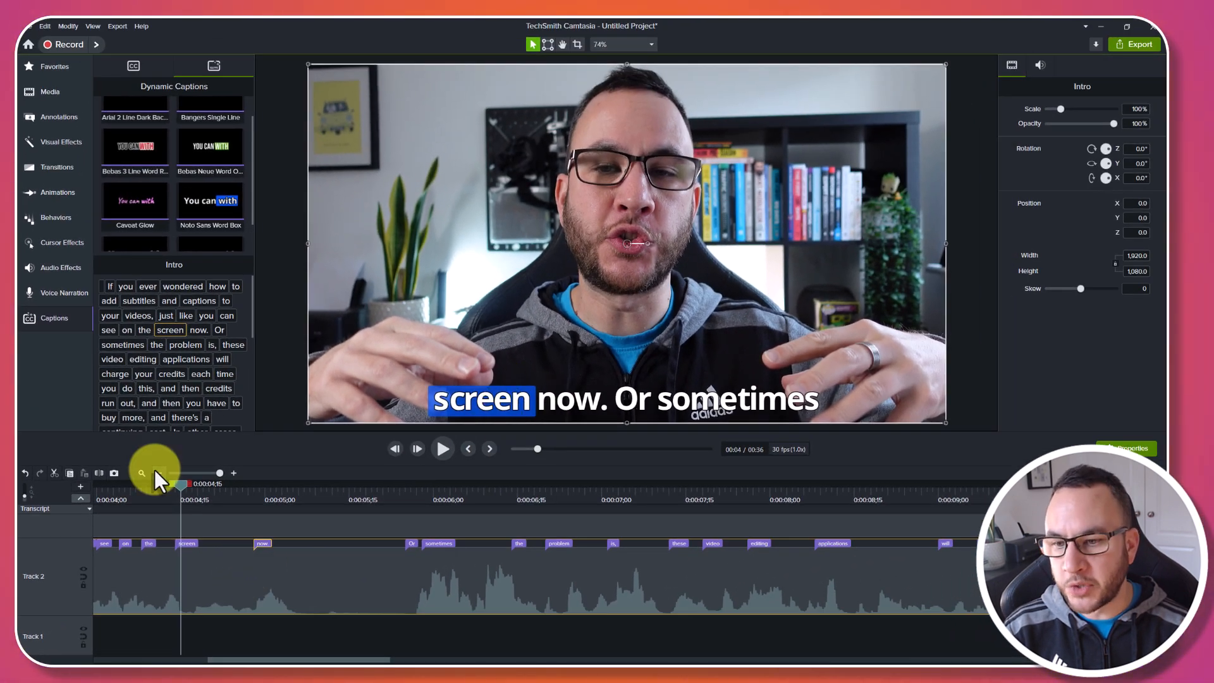
left_click(158, 472)
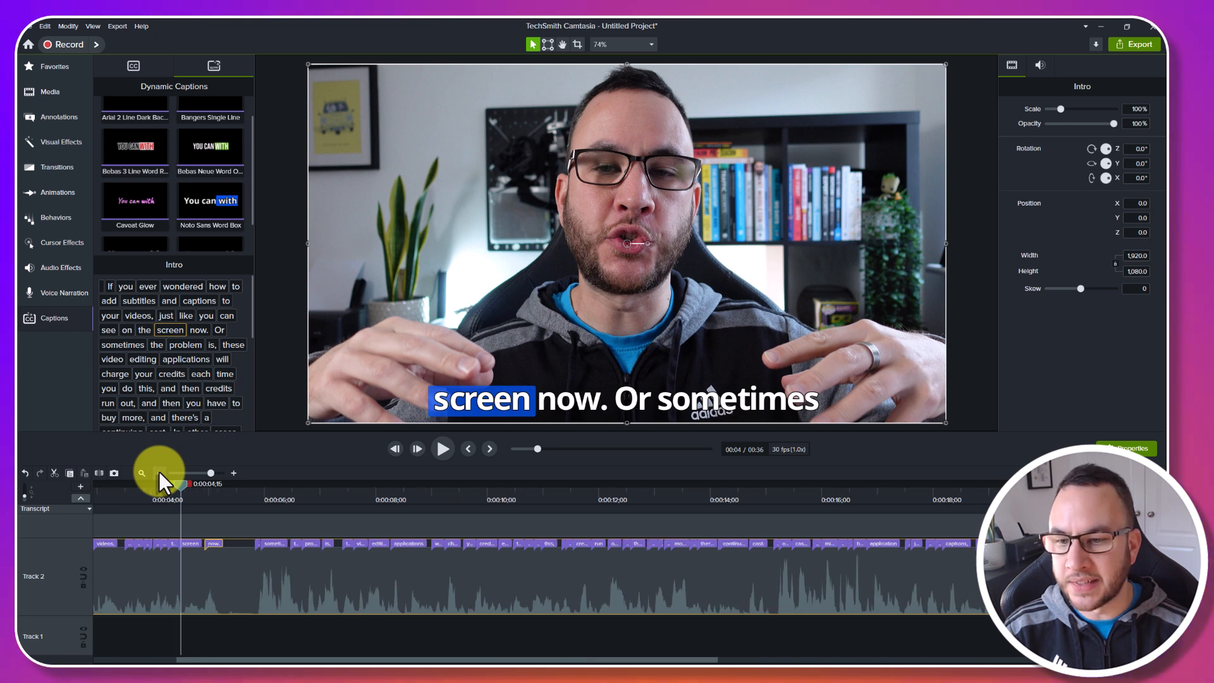
left_click(158, 472)
left_click(158, 472)
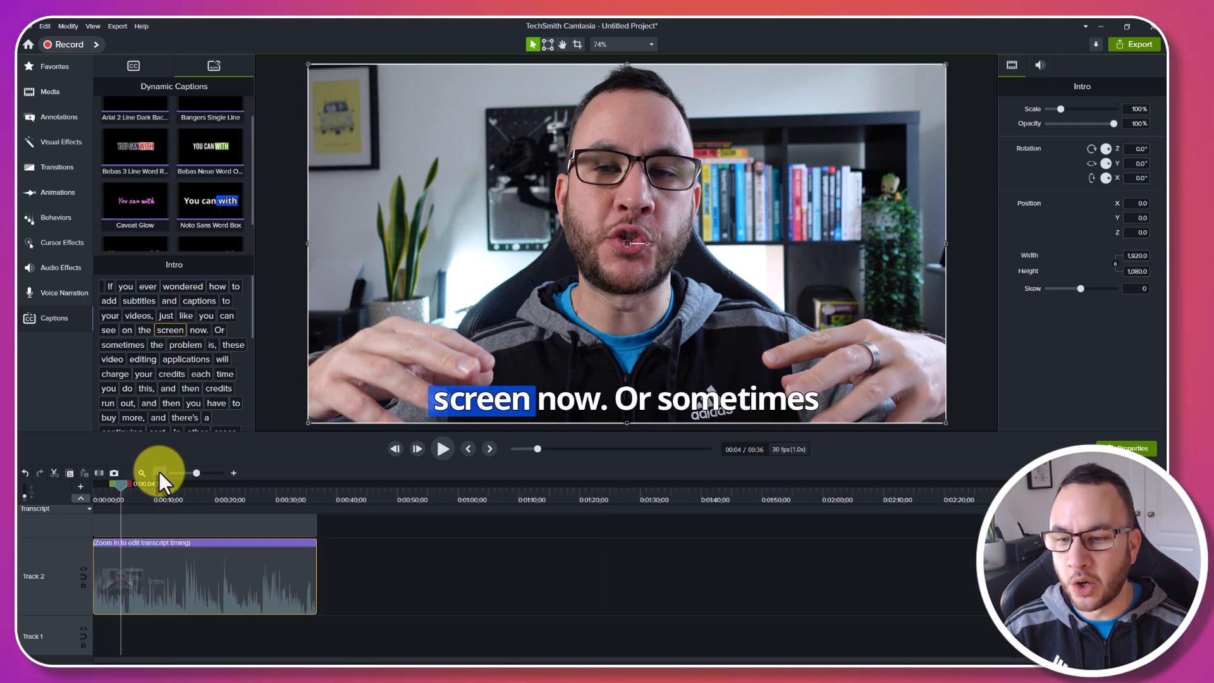
Move the caption block slightly higher on the canvas, to about Y -420.
left_click(240, 472)
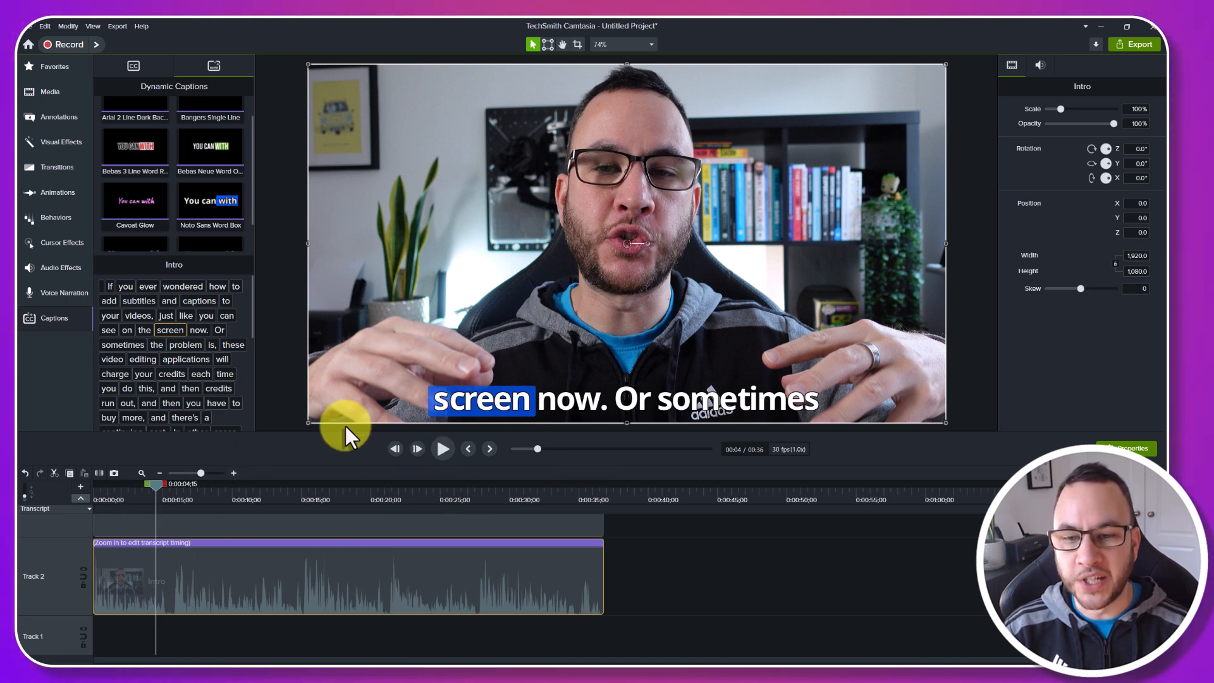
left_click(633, 408)
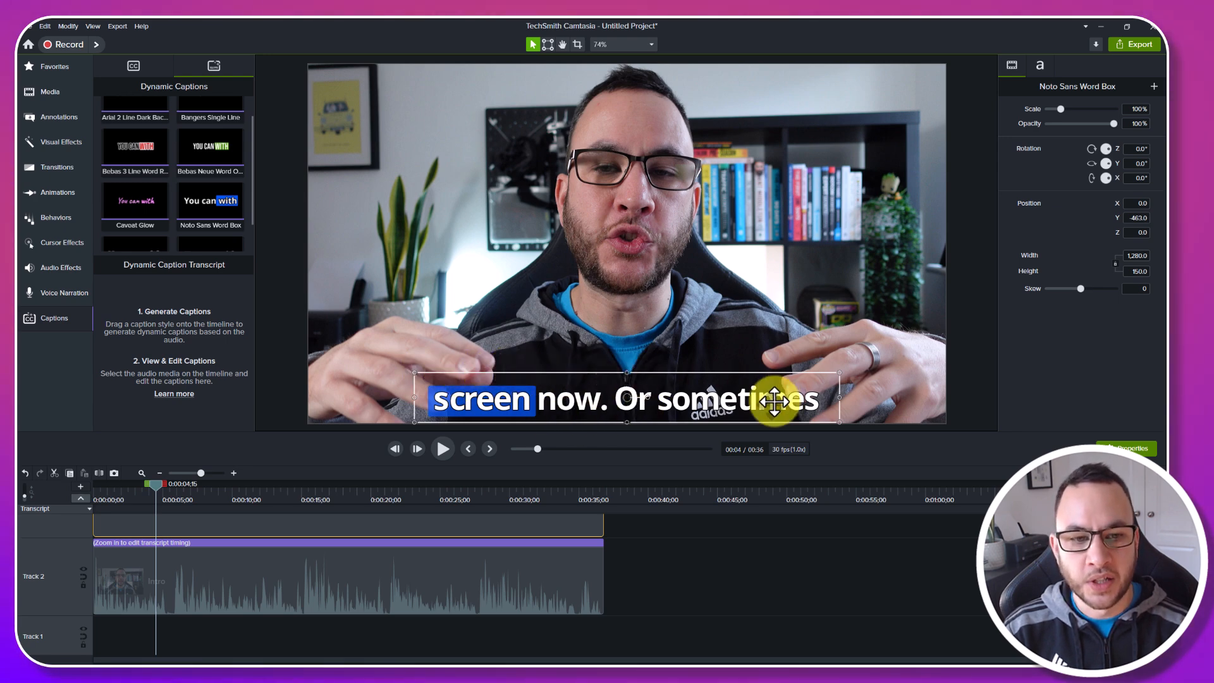
mouse_move(776, 398)
left_mouse_down()
mouse_move(777, 242)
mouse_move(783, 358)
mouse_move(696, 382)
mouse_move(779, 384)
mouse_move(767, 319)
mouse_move(769, 386)
left_mouse_up()
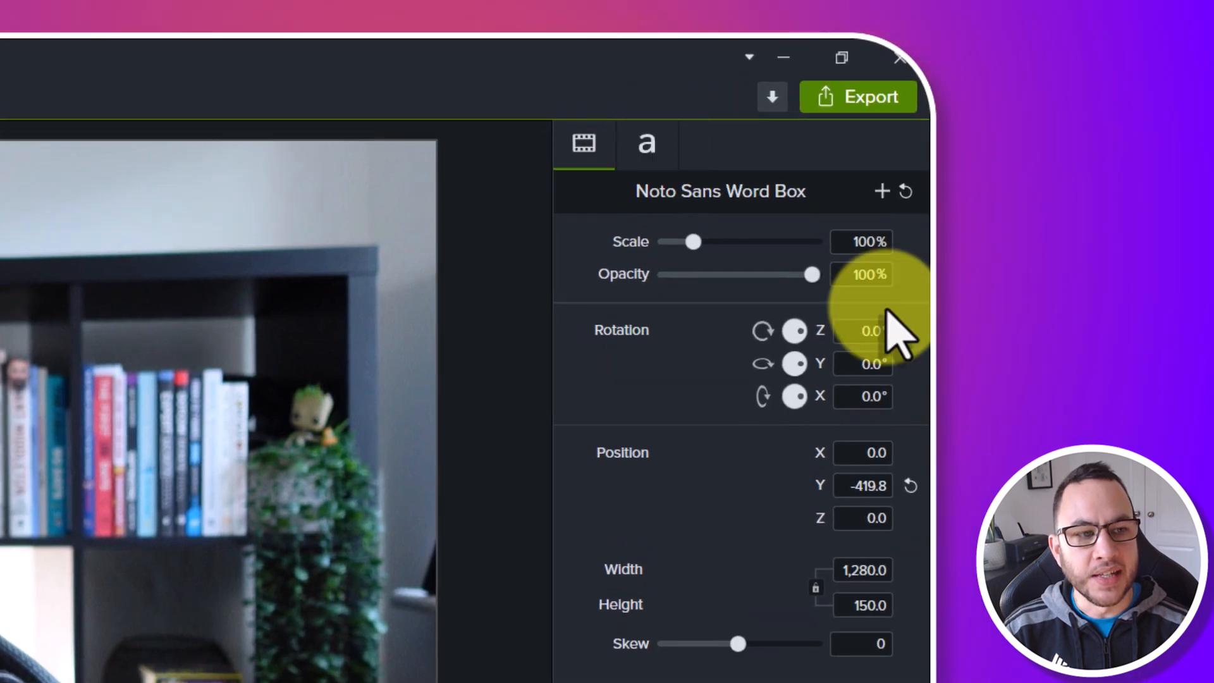
Change the caption text's font to Anton.
left_click(647, 155)
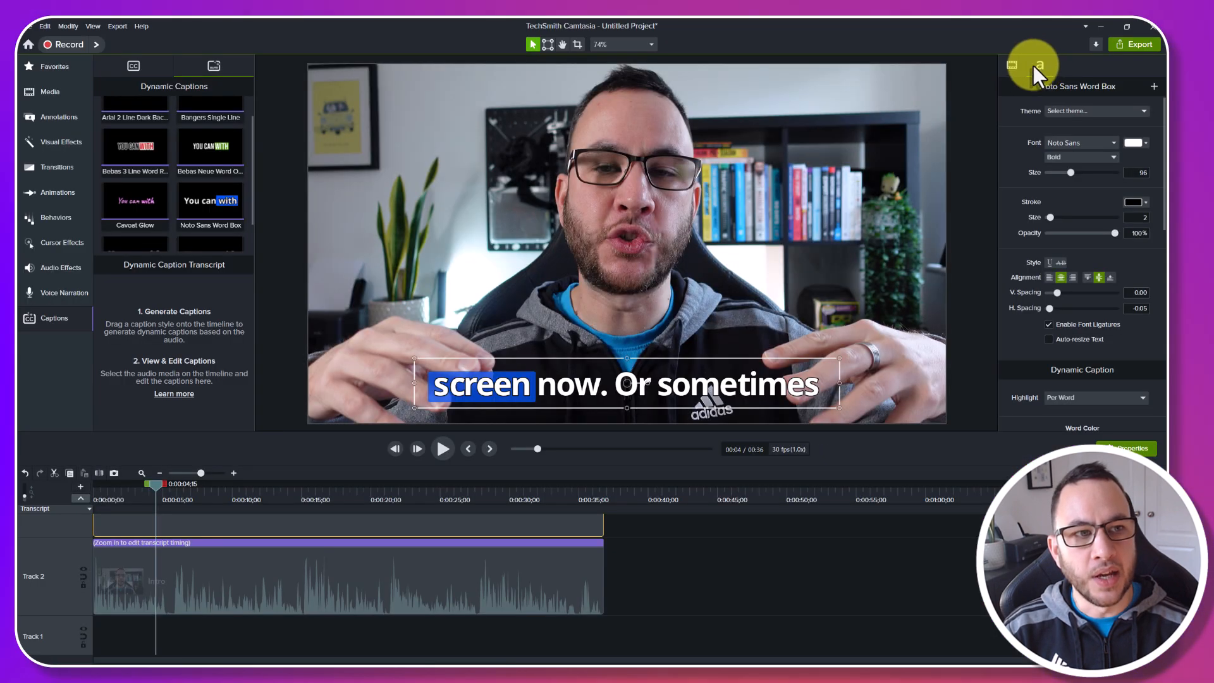
left_click(1086, 110)
left_click(1016, 97)
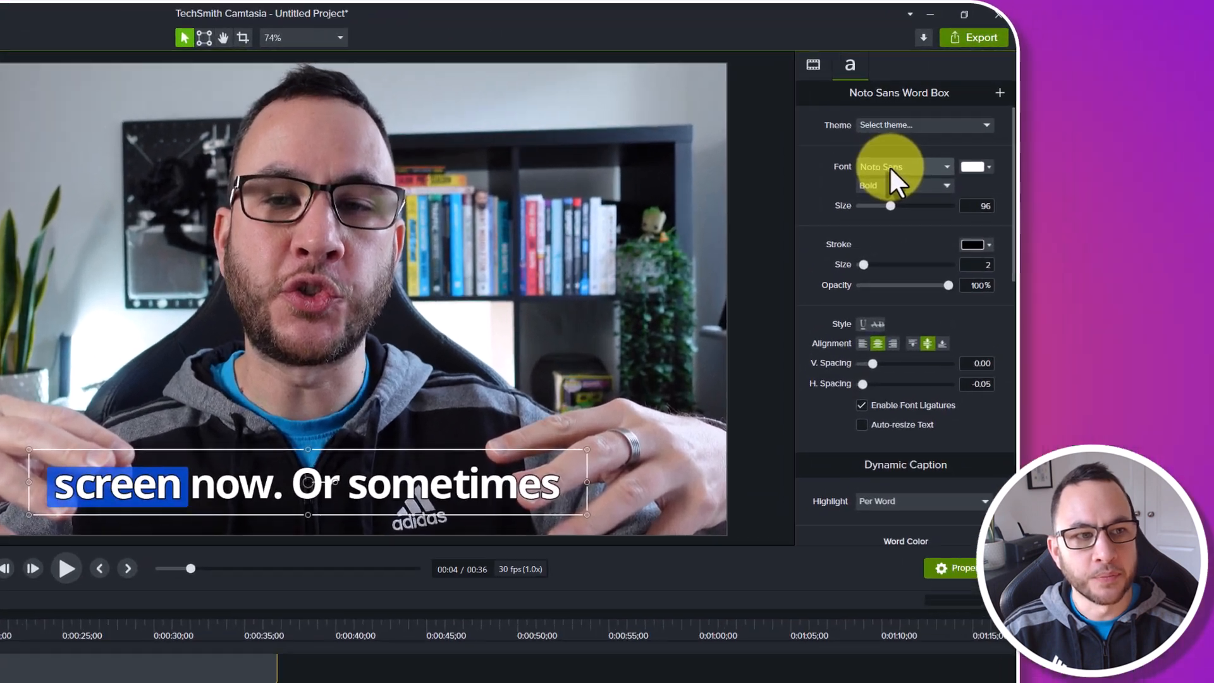
left_click(1105, 144)
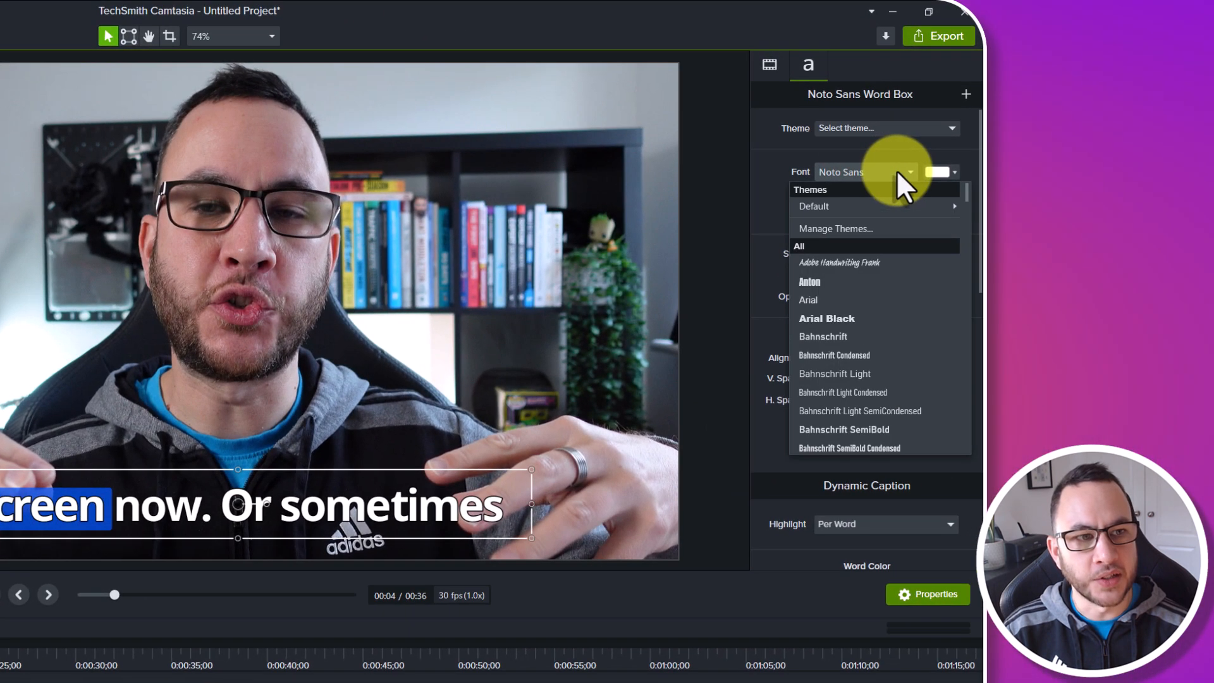
left_click(833, 280)
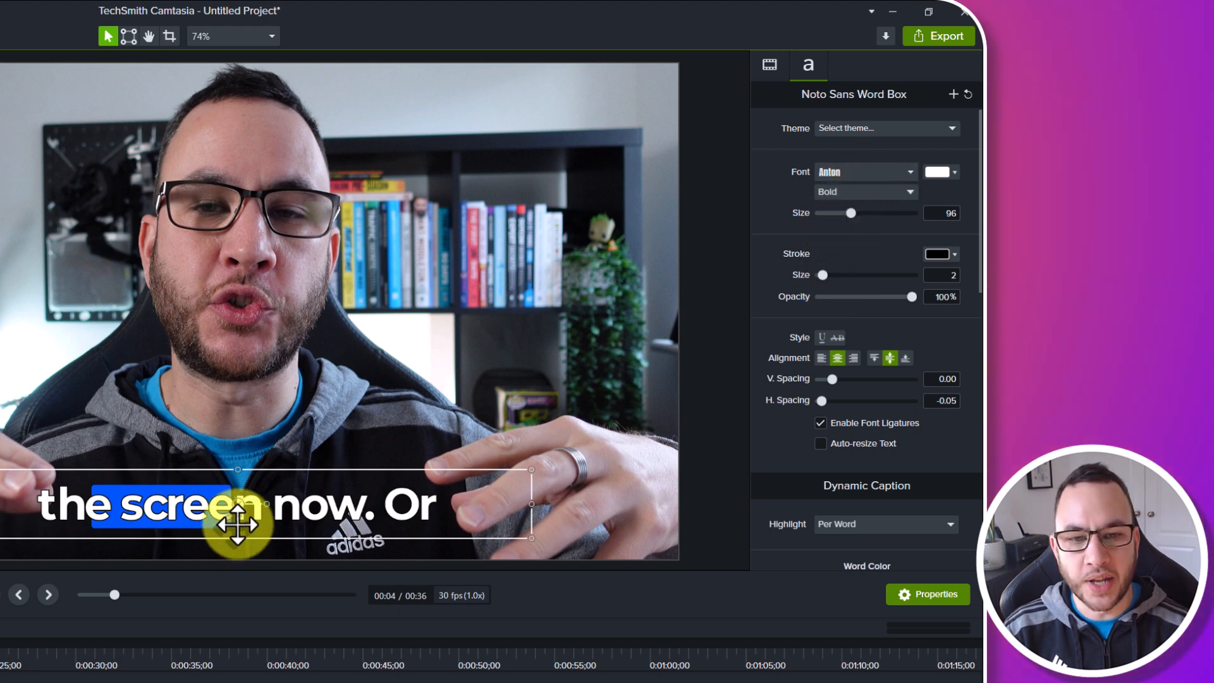
Set the caption text's stroke size to 7.
left_click(951, 254)
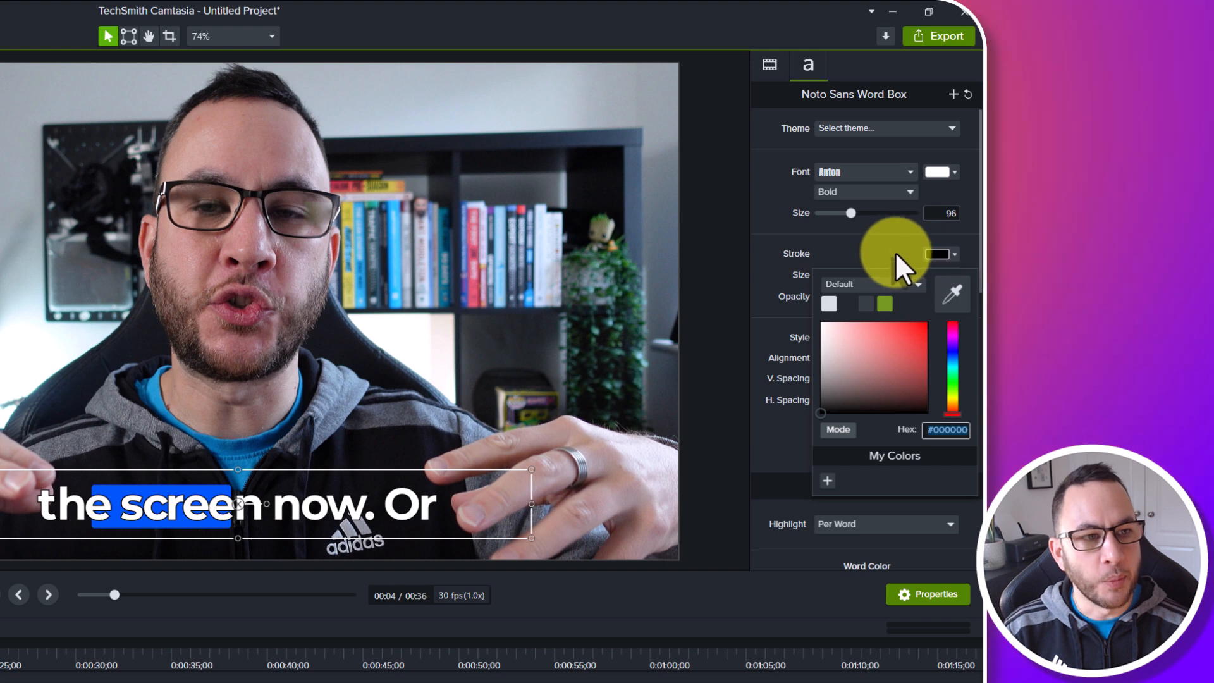
left_click(896, 251)
left_click_drag(823, 275, 833, 275)
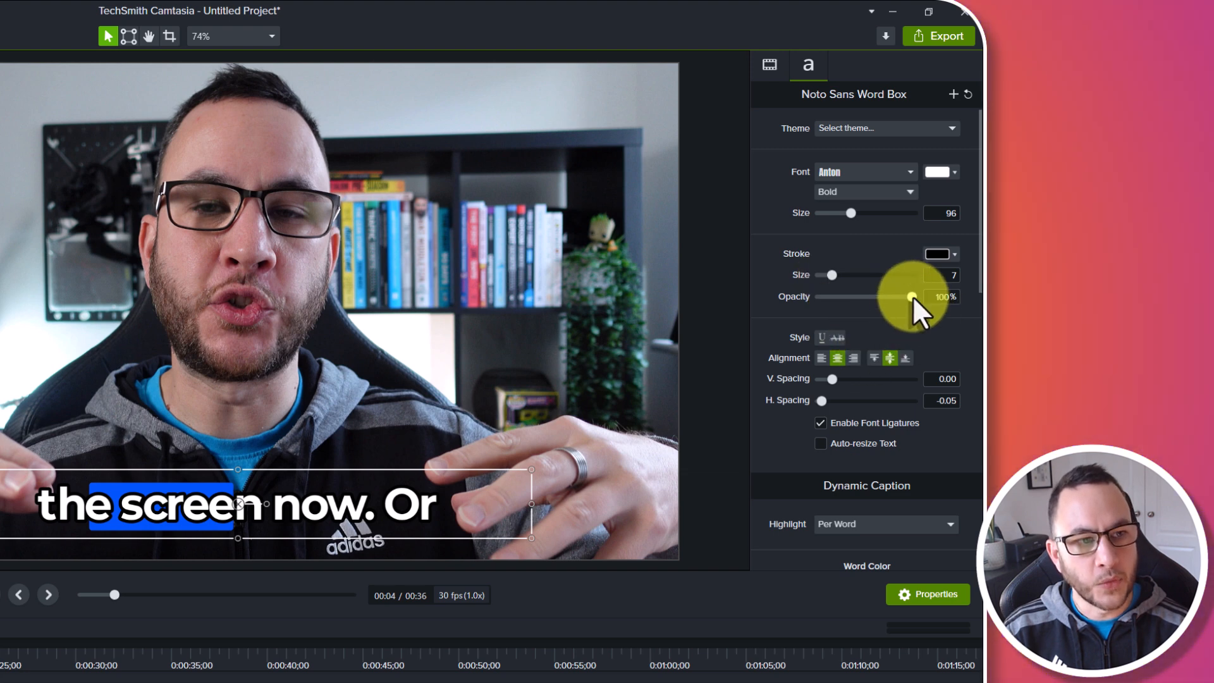
mouse_move(913, 296)
left_mouse_down()
mouse_move(815, 309)
mouse_move(872, 298)
mouse_move(938, 306)
left_mouse_up()
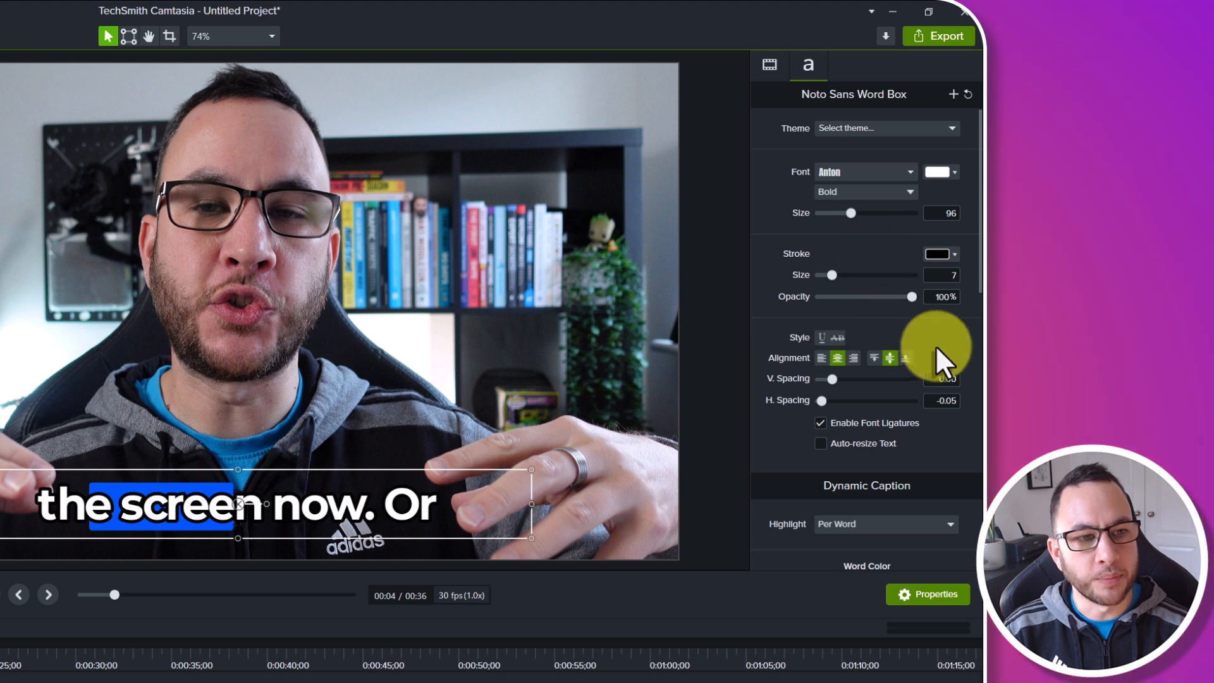
Switch the dynamic caption's highlight off, and restore it to Per Word.
scroll(945, 345, "down", 3)
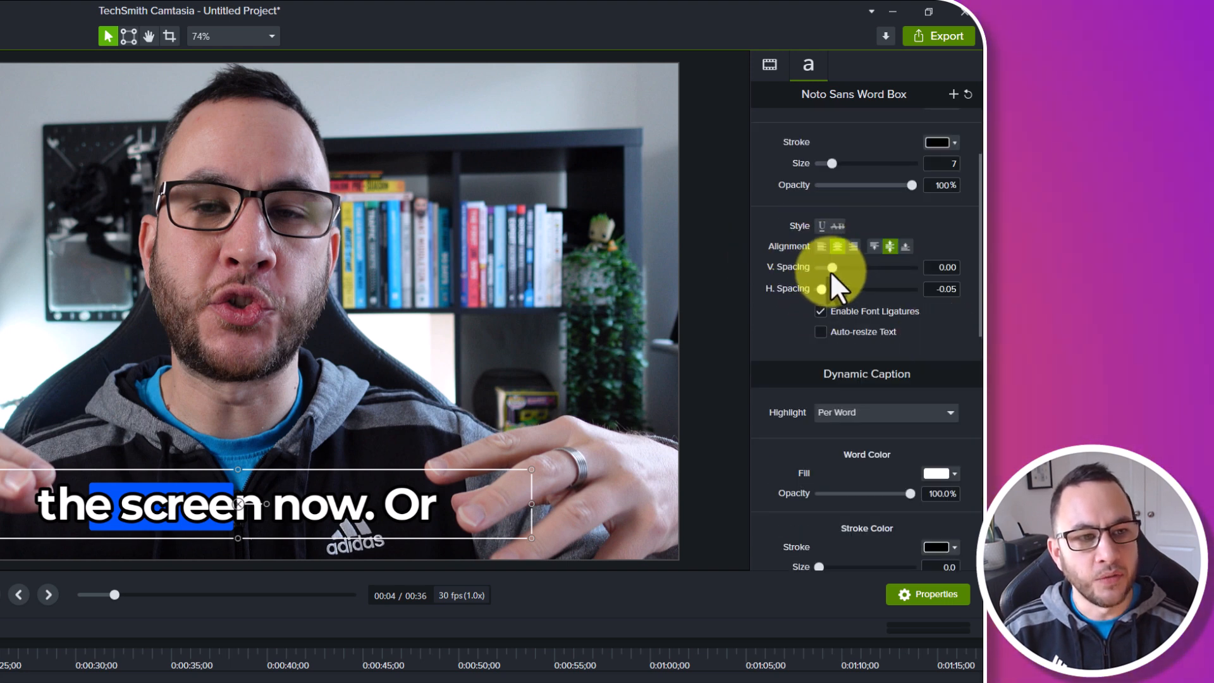
scroll(920, 329, "down", 2)
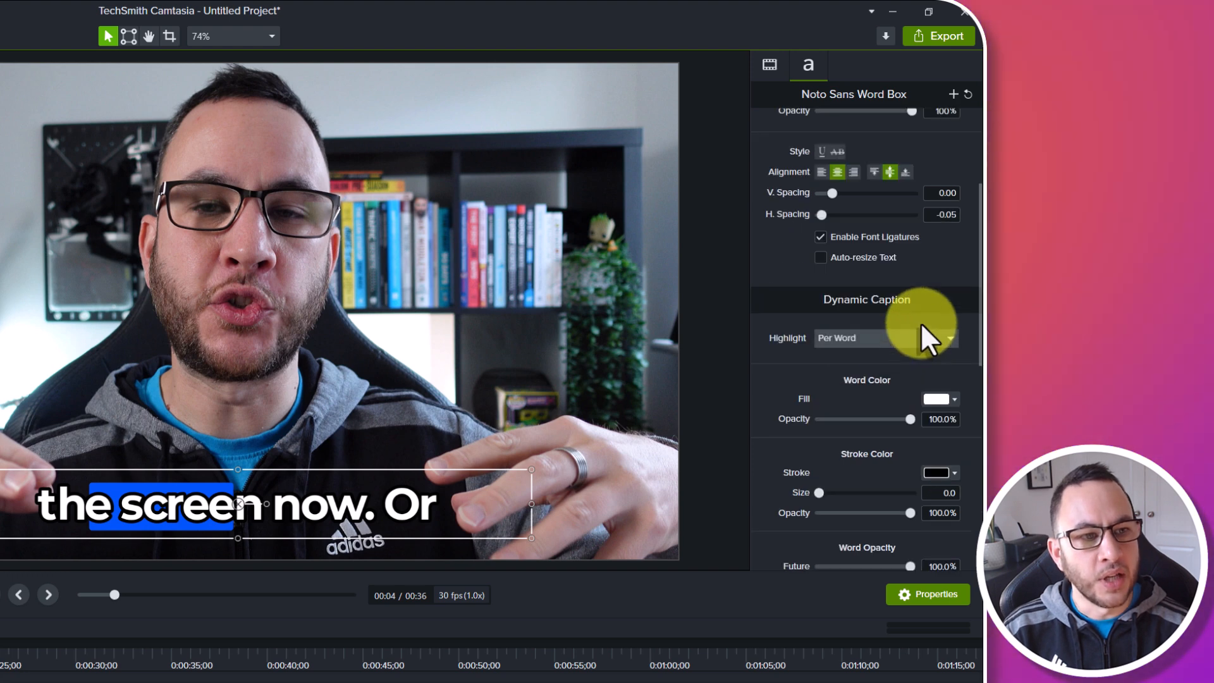
scroll(921, 323, "down", 1)
scroll(925, 279, "down", 1)
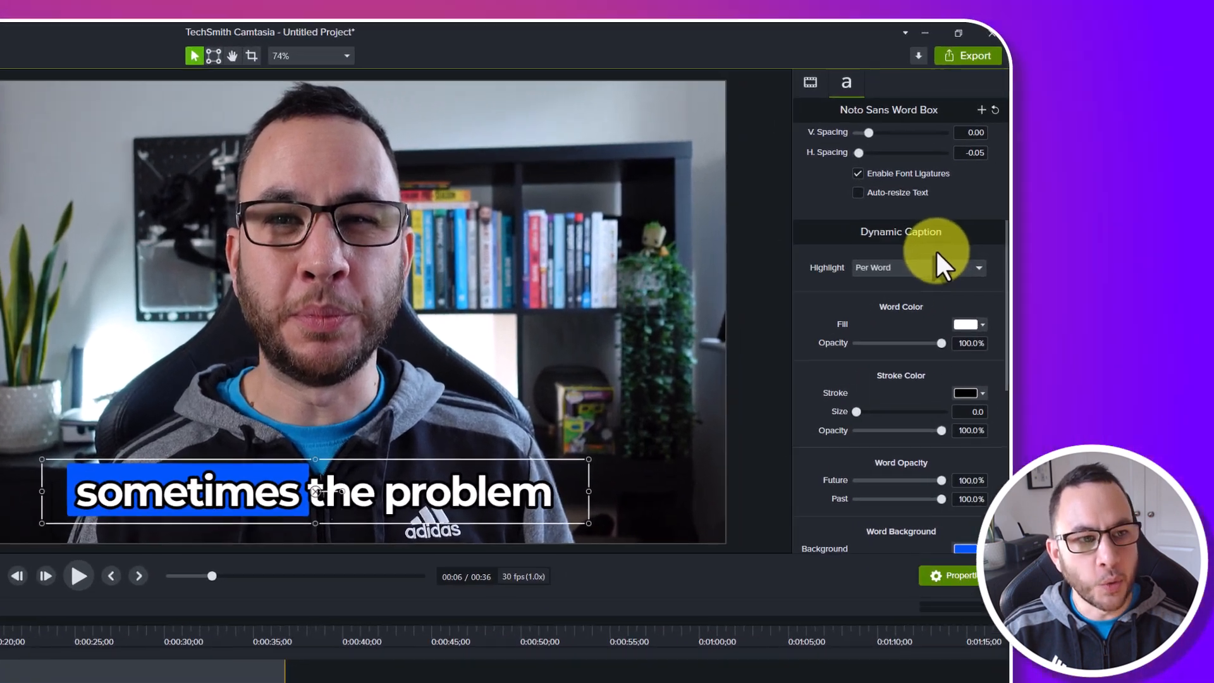
left_click(1104, 206)
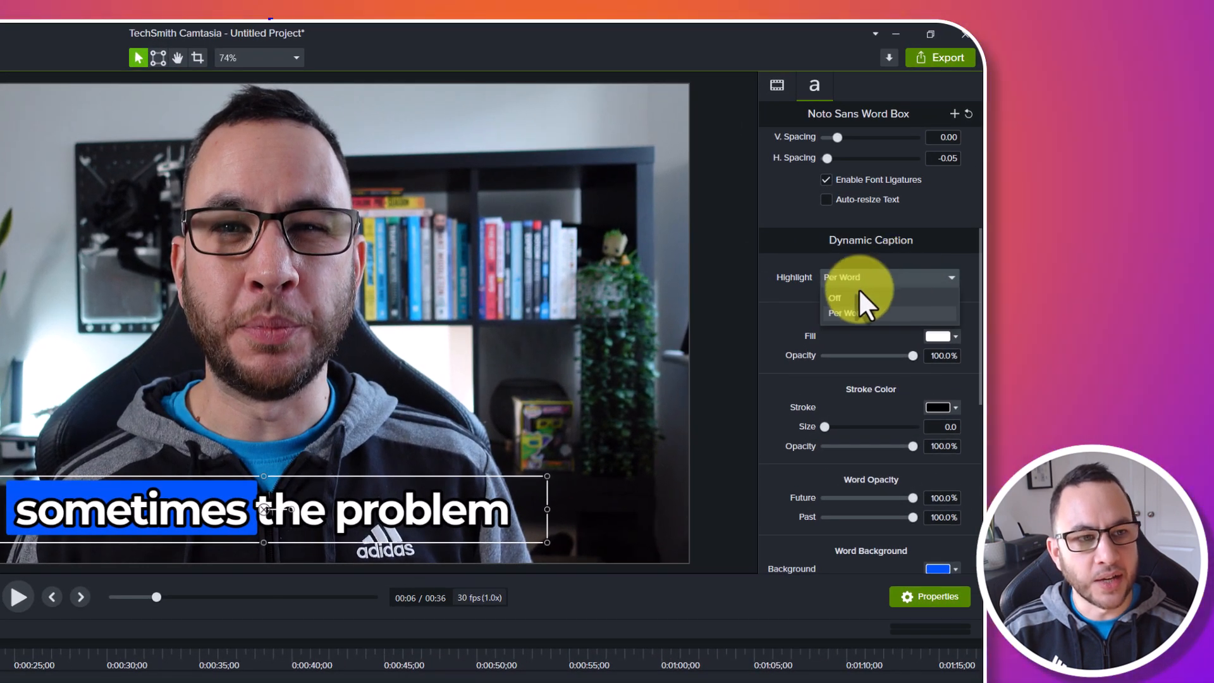
left_click(861, 296)
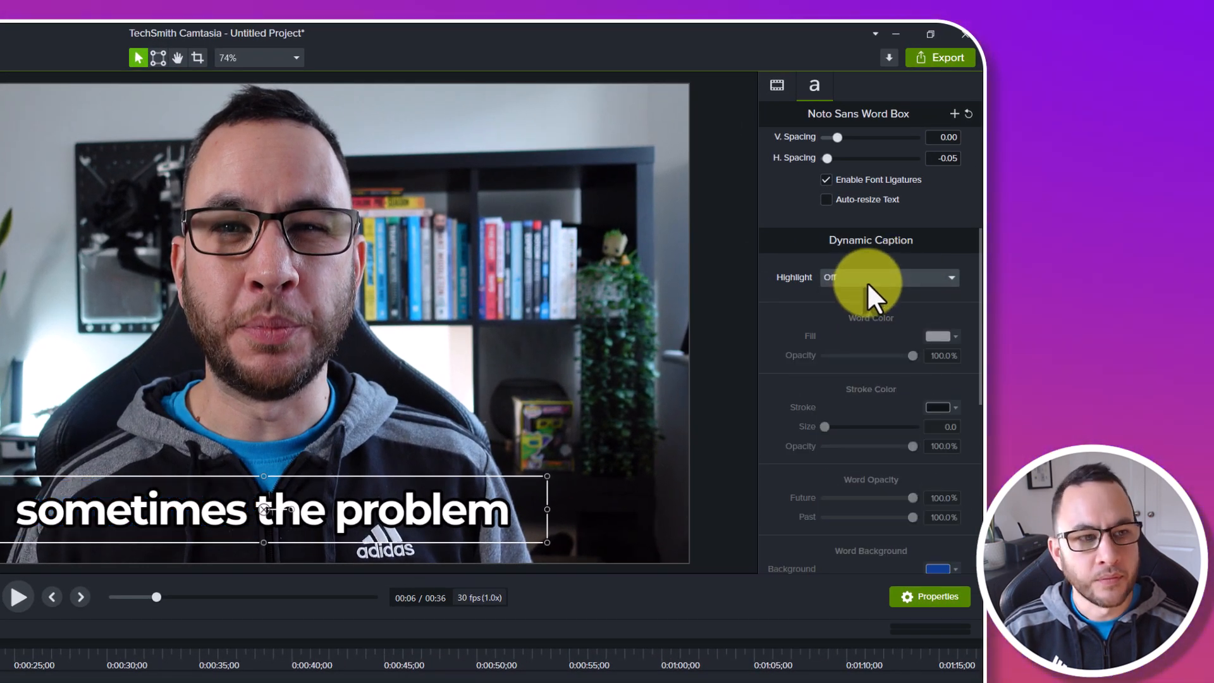
left_click(866, 282)
left_click(863, 315)
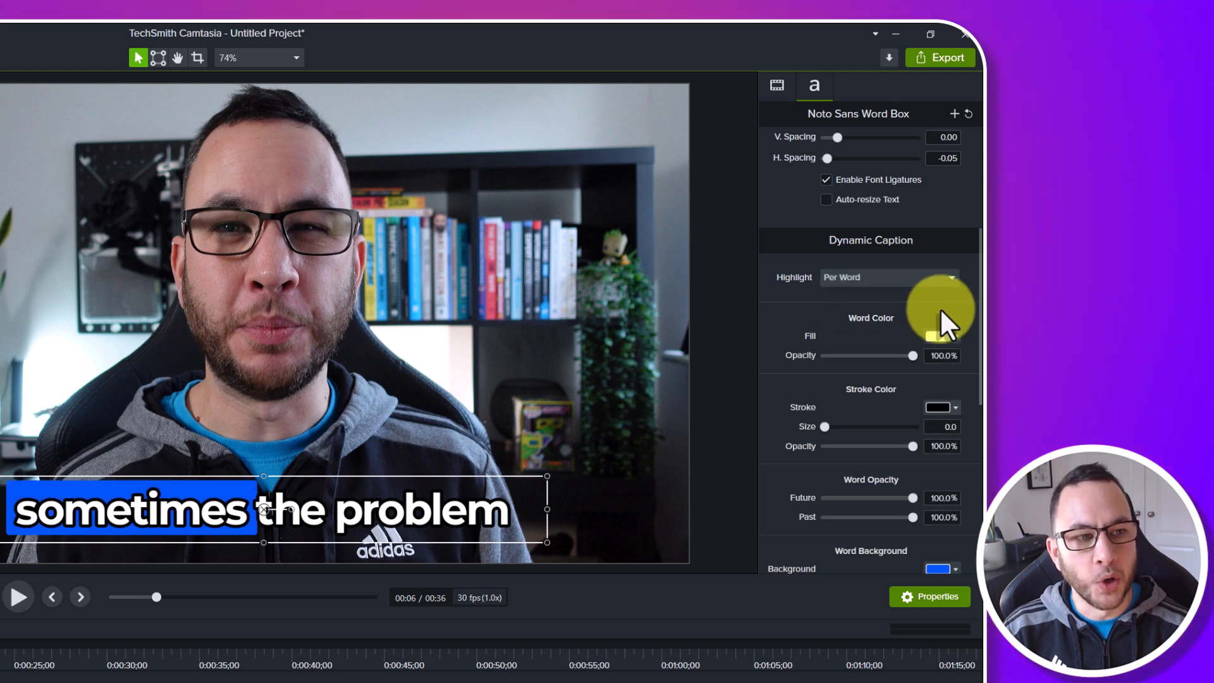
Try a pink fill for the highlighted word's color, and restore it to white.
scroll(965, 301, "down", 2)
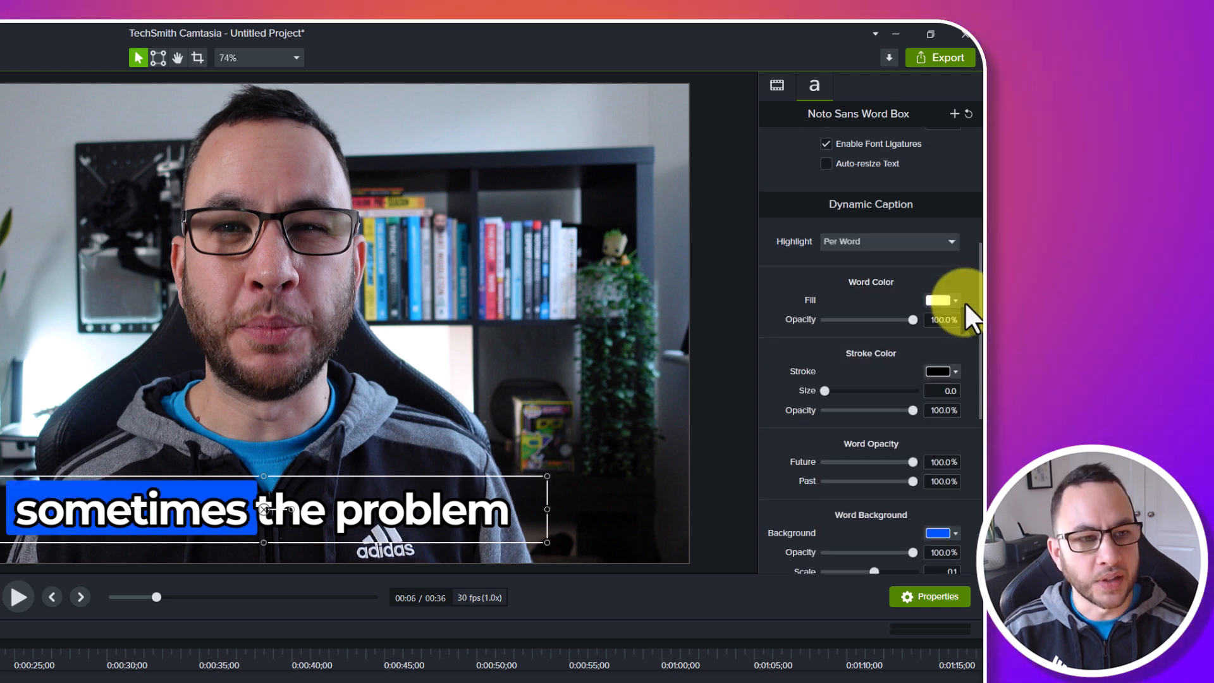
scroll(965, 301, "down", 1)
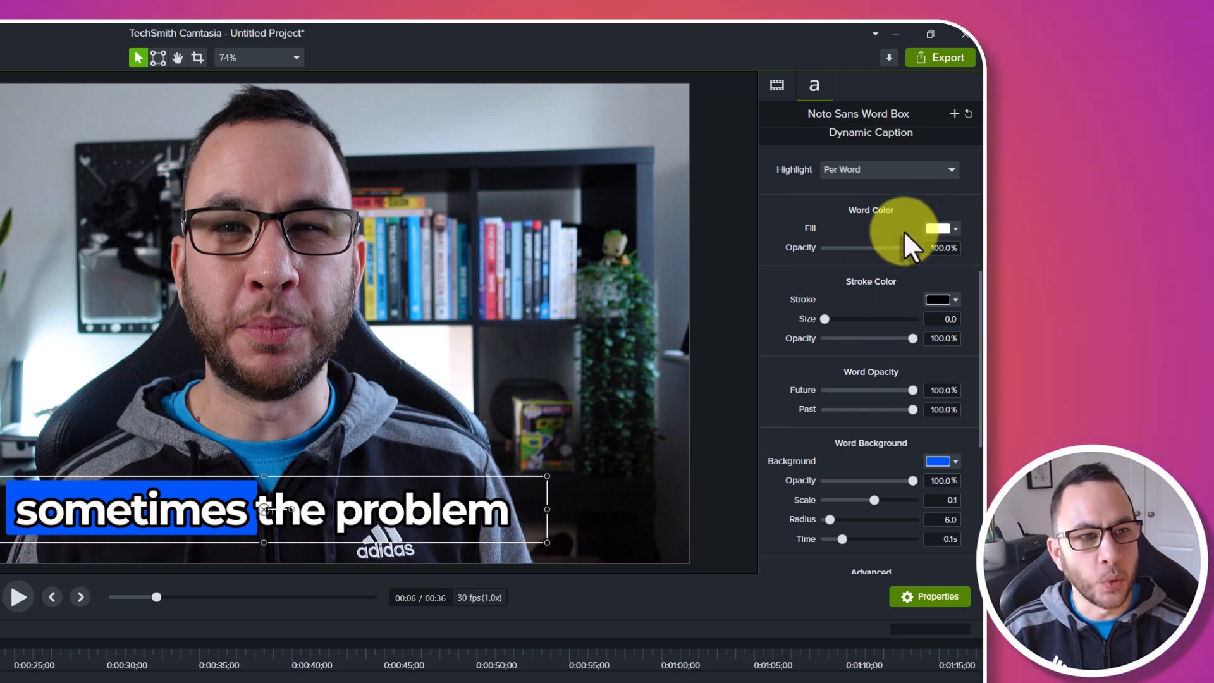
left_click(954, 227)
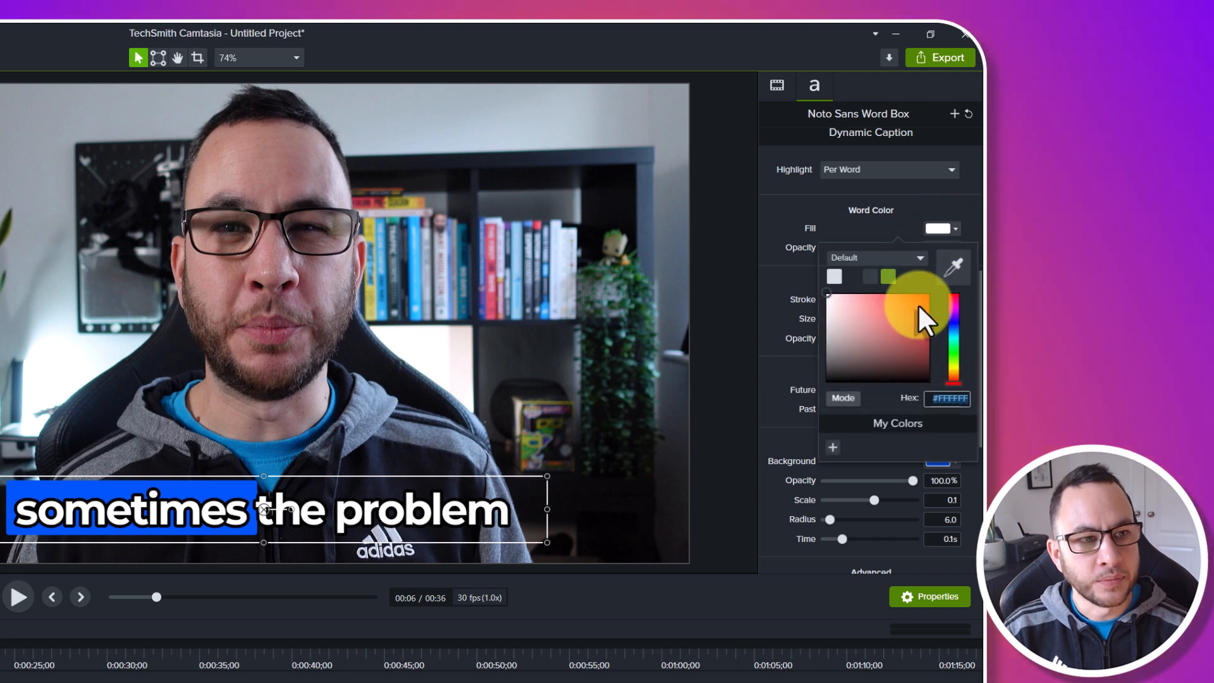
left_click(957, 313)
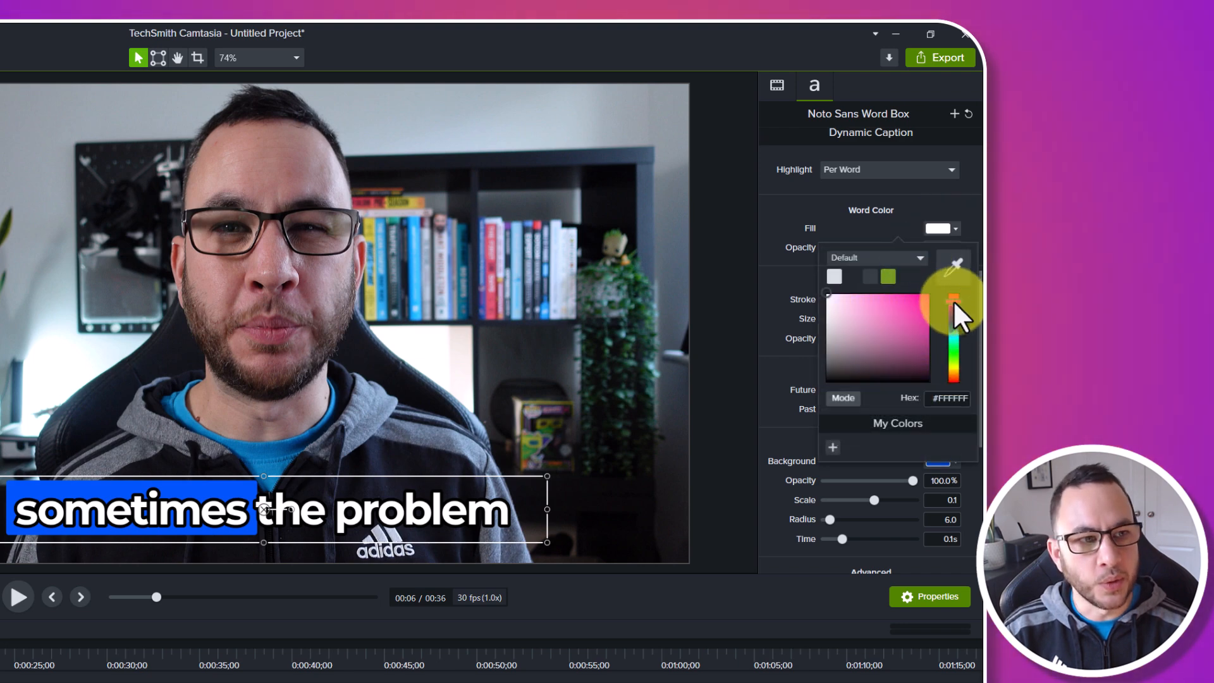
left_click(923, 299)
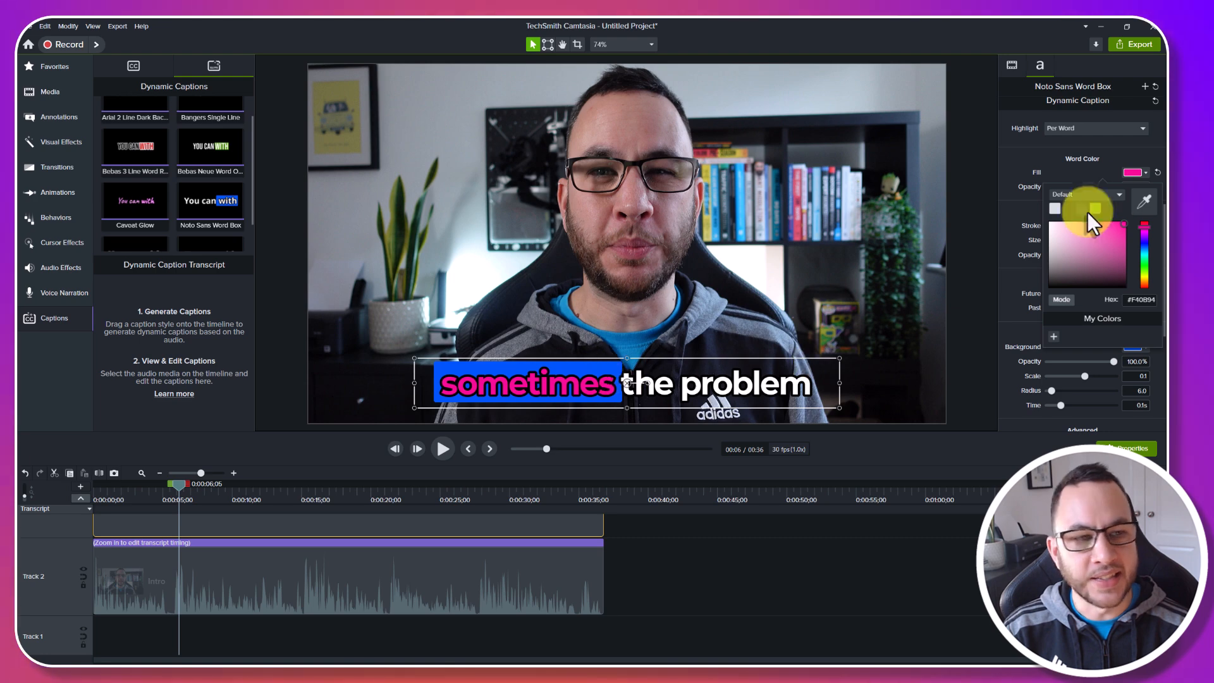
left_click(1143, 172)
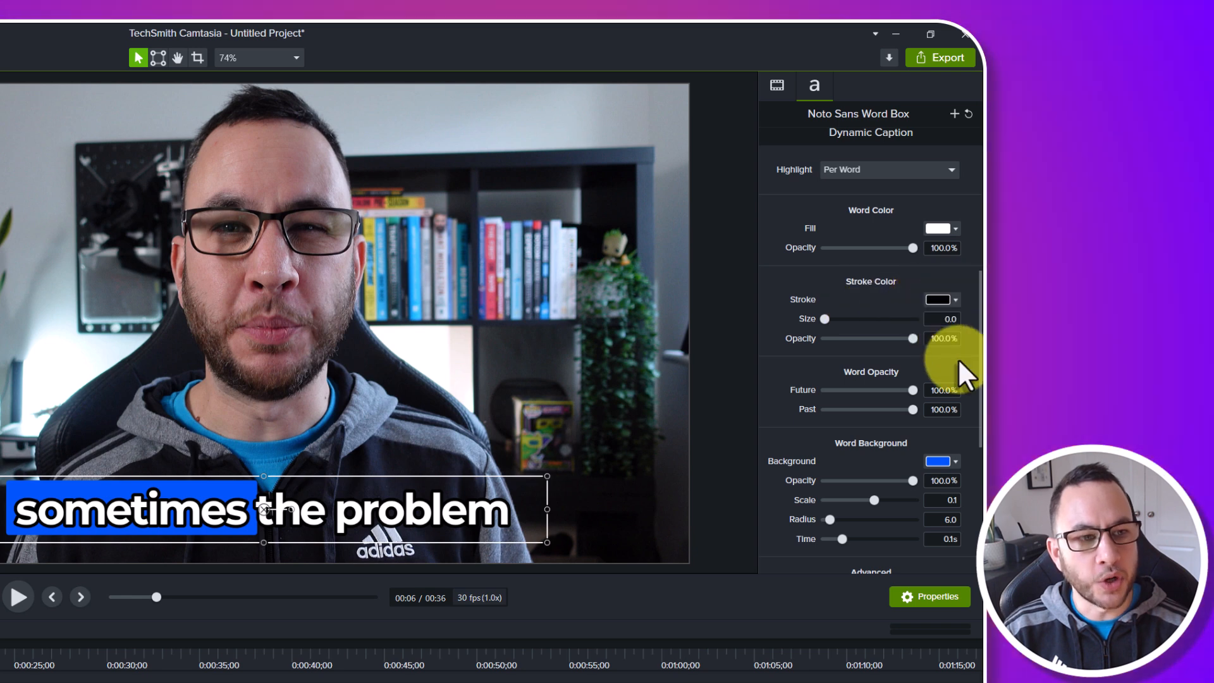
Fade the upcoming caption words by setting the future word opacity to about 35.6%.
scroll(960, 364, "down", 3)
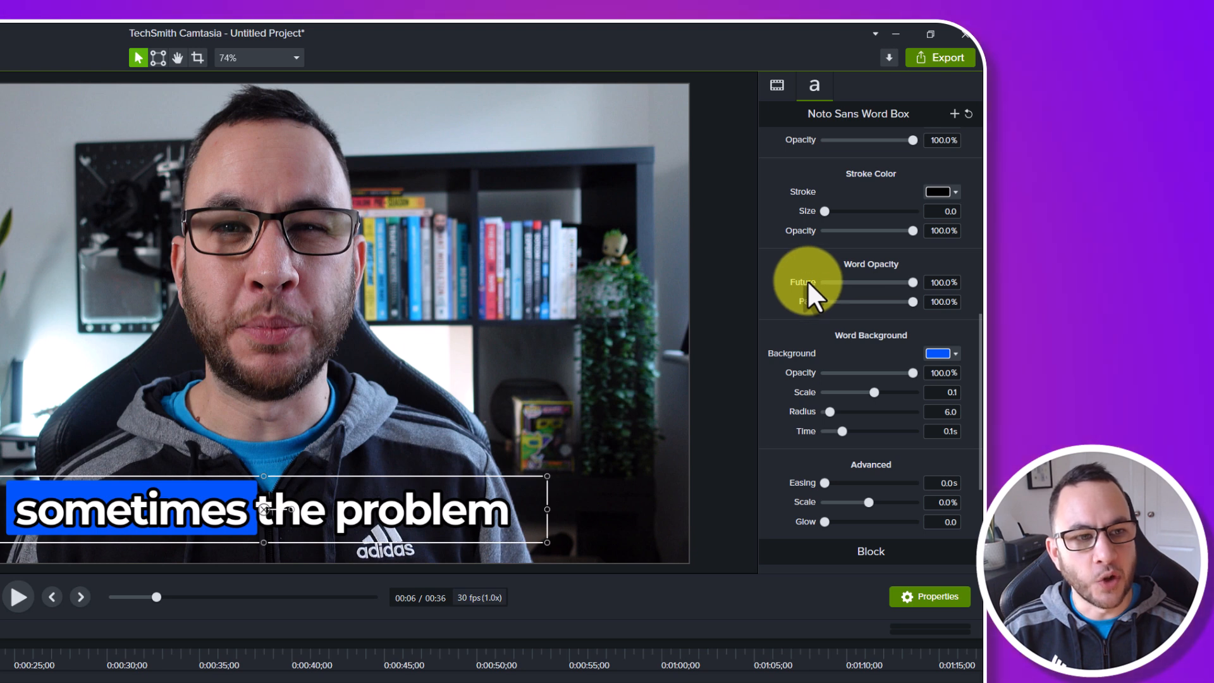
left_click_drag(912, 282, 858, 284)
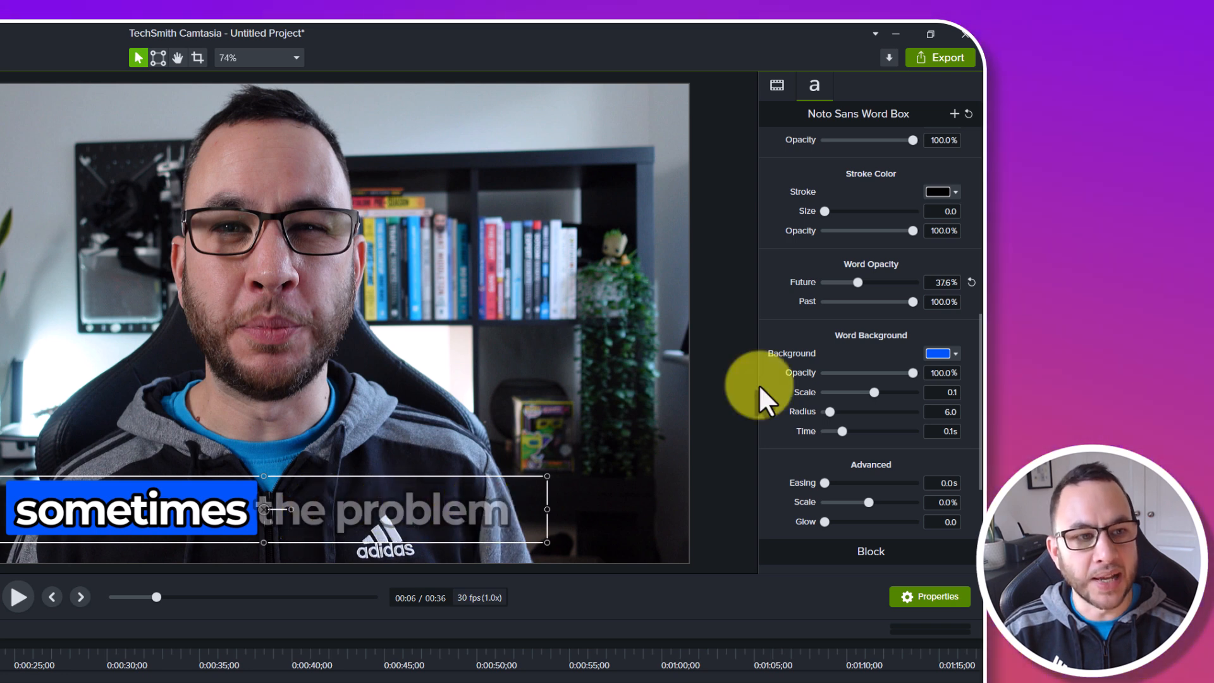
left_click(858, 282)
left_click_drag(860, 282, 855, 282)
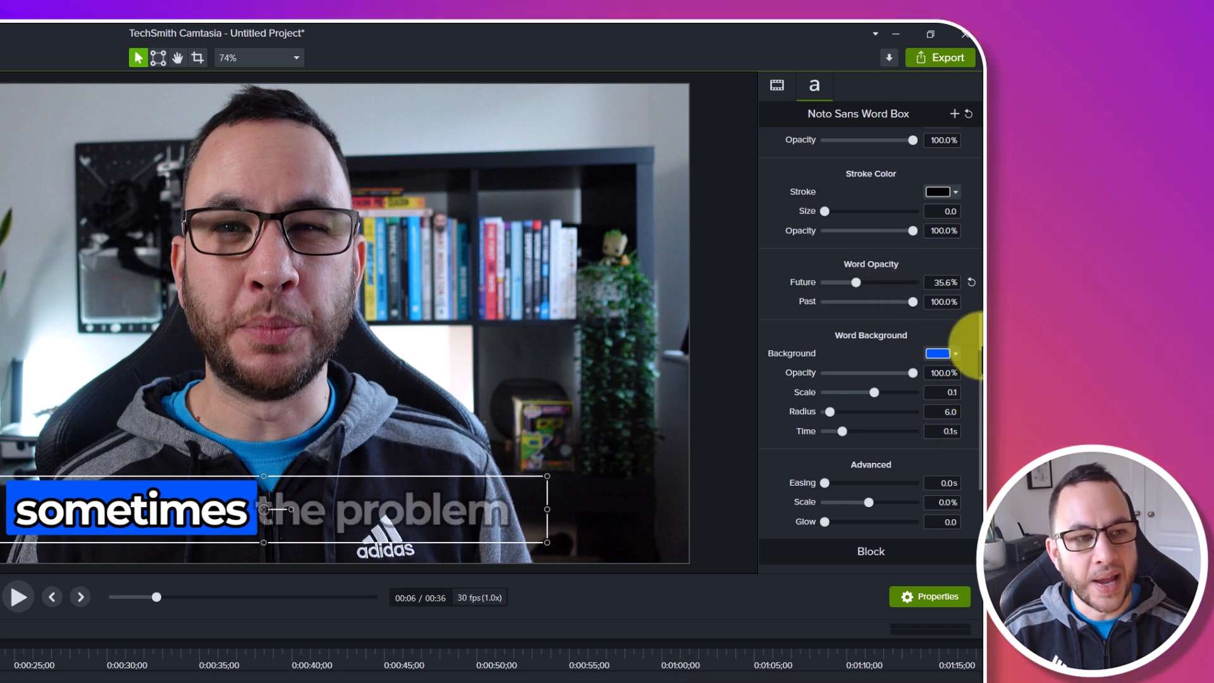
Change the highlighted word's background color to magenta, #FA00F1.
scroll(970, 340, "down", 2)
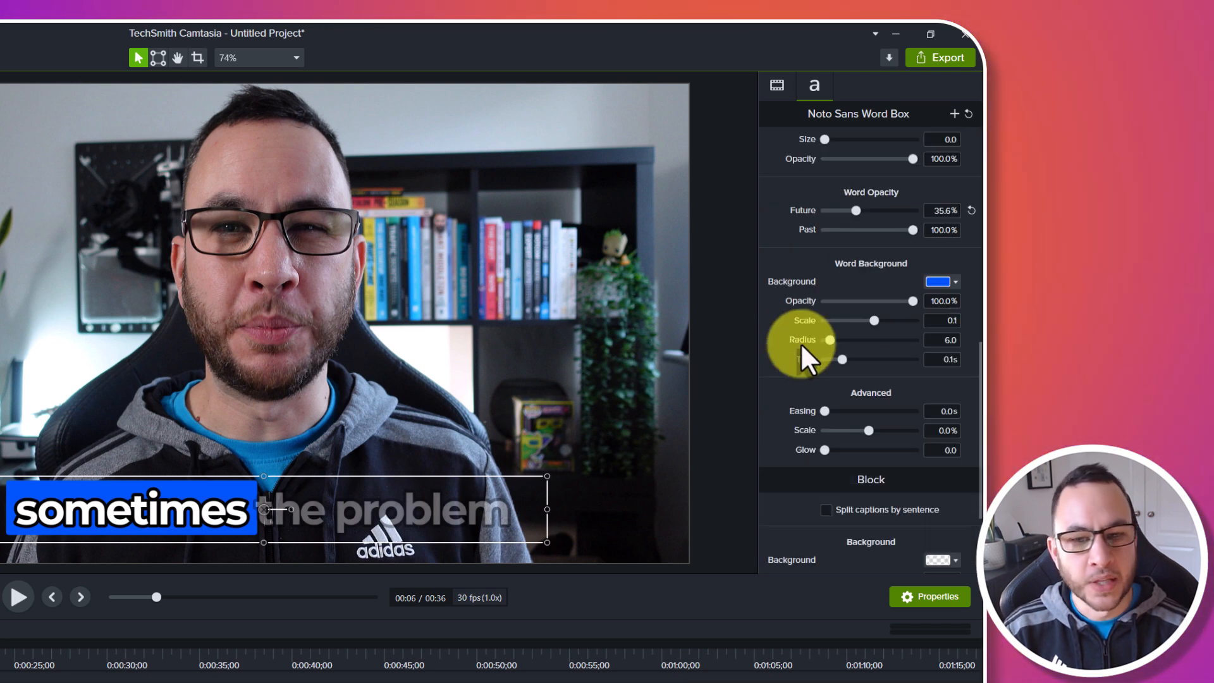
left_click(958, 282)
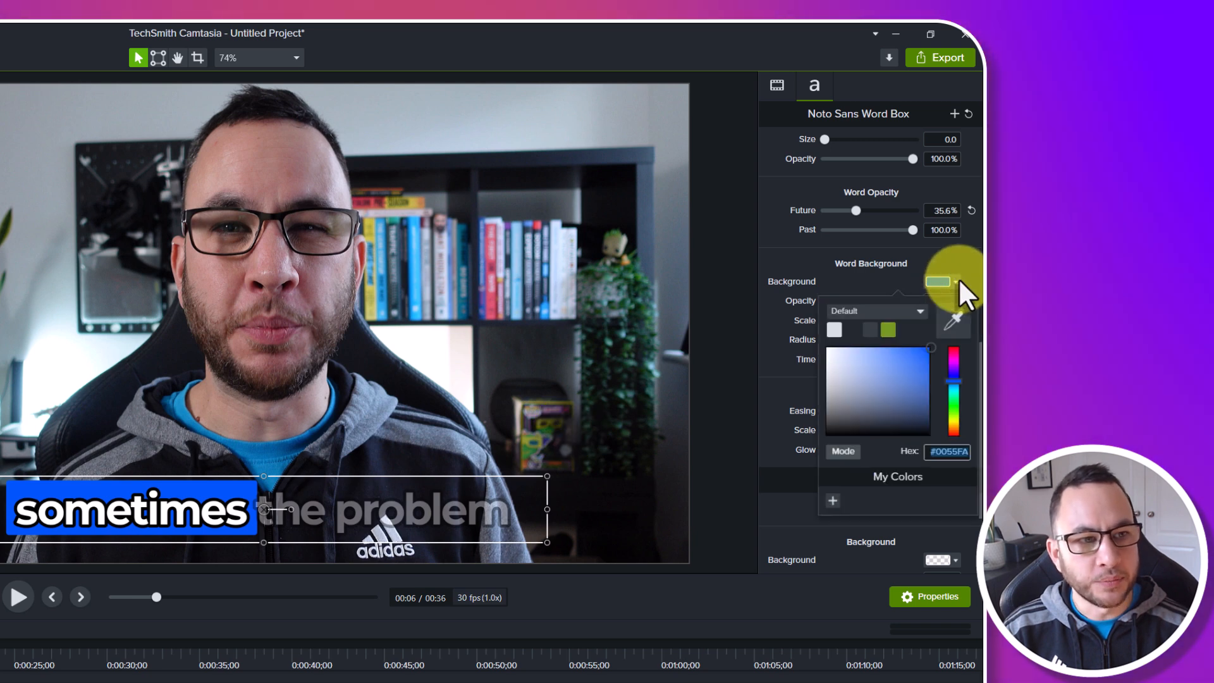
left_click(954, 359)
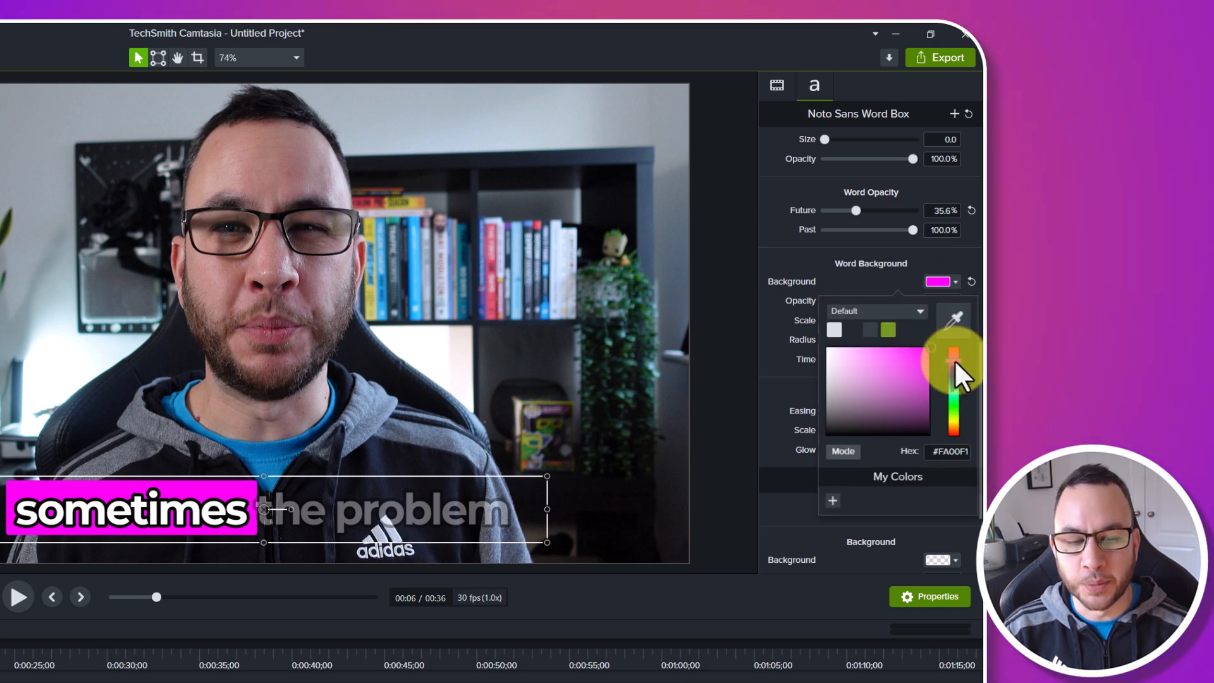
left_click(960, 258)
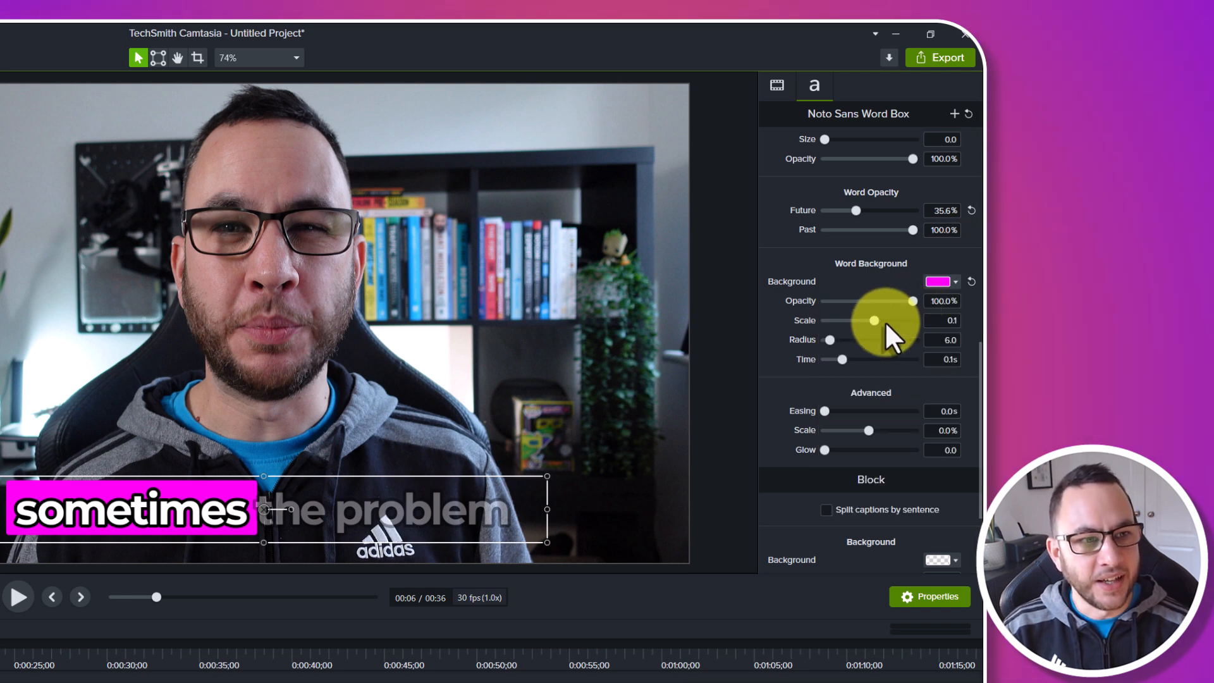
Round the corners of the highlighted word's background to a radius of about 28.4.
left_click_drag(874, 322, 871, 322)
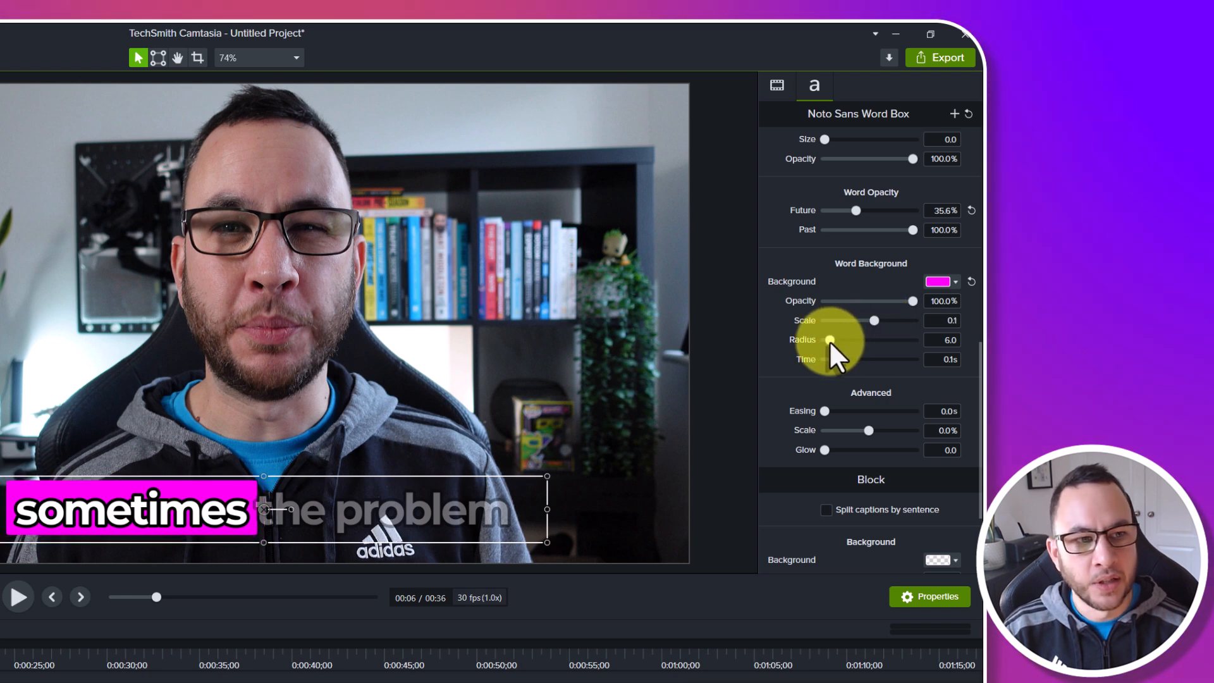
left_click_drag(829, 341, 844, 340)
left_click_drag(844, 340, 849, 340)
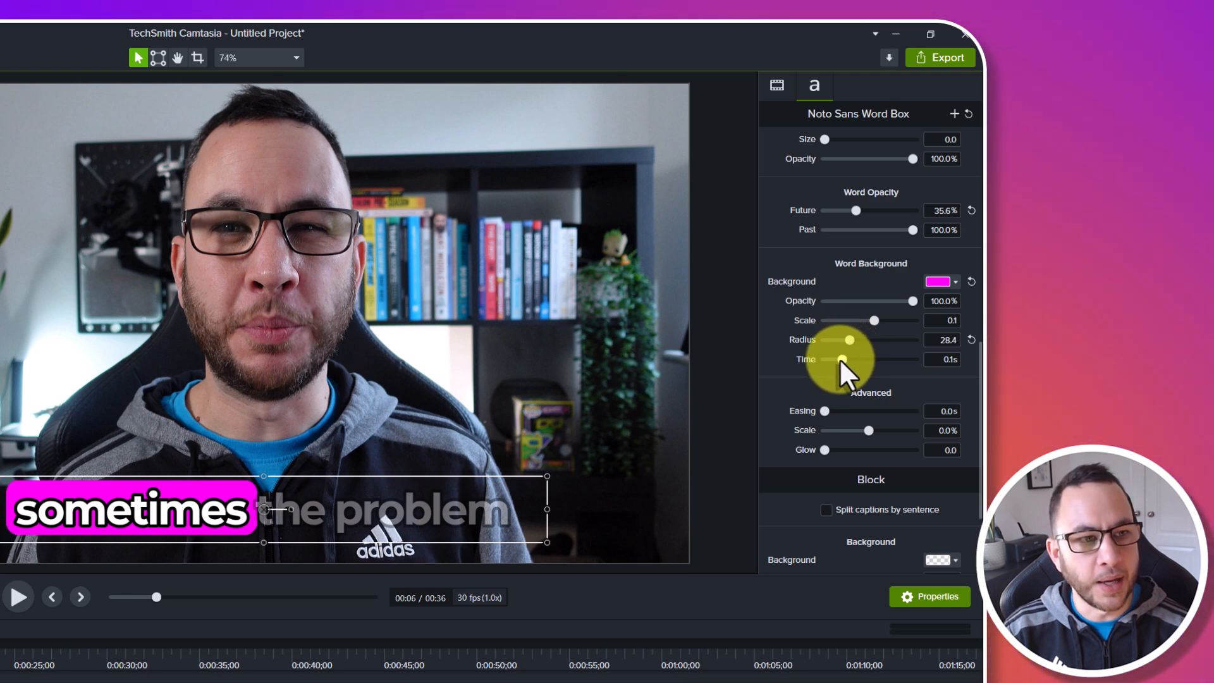
Set the caption block's background color to the second swatch of the Default theme.
scroll(957, 393, "down", 3)
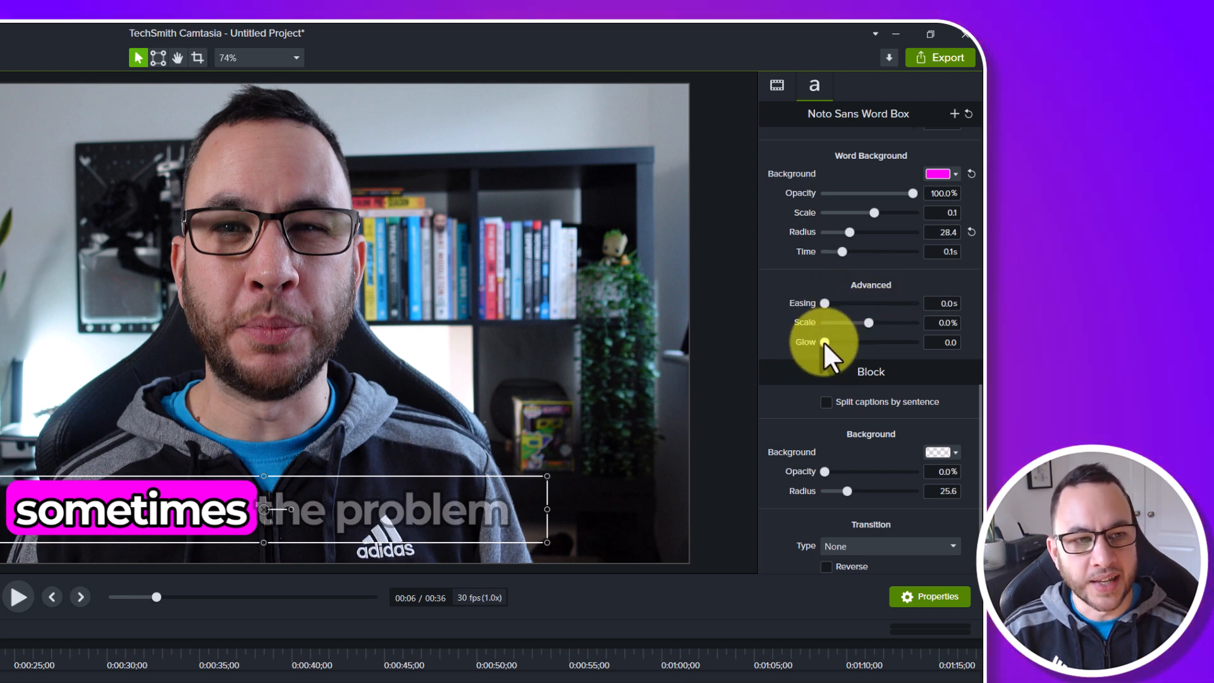
mouse_move(824, 342)
left_mouse_down()
mouse_move(858, 342)
mouse_move(806, 342)
mouse_move(889, 342)
mouse_move(810, 344)
left_mouse_up()
scroll(939, 371, "down", 1)
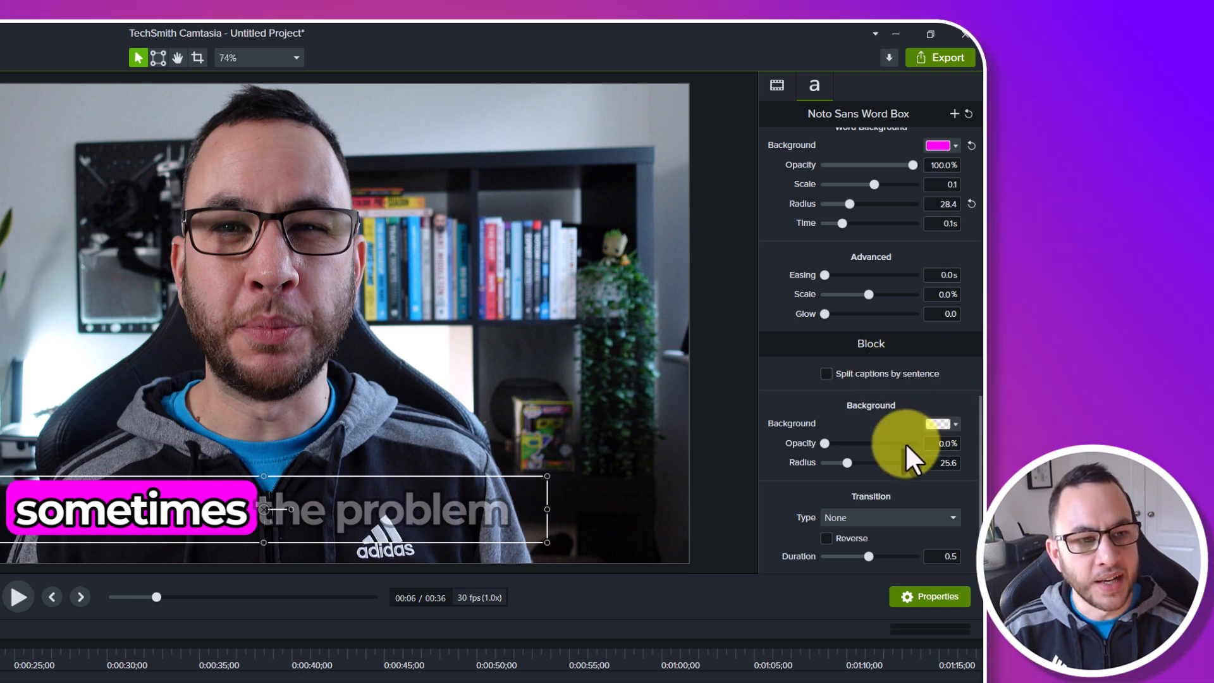
left_click(954, 423)
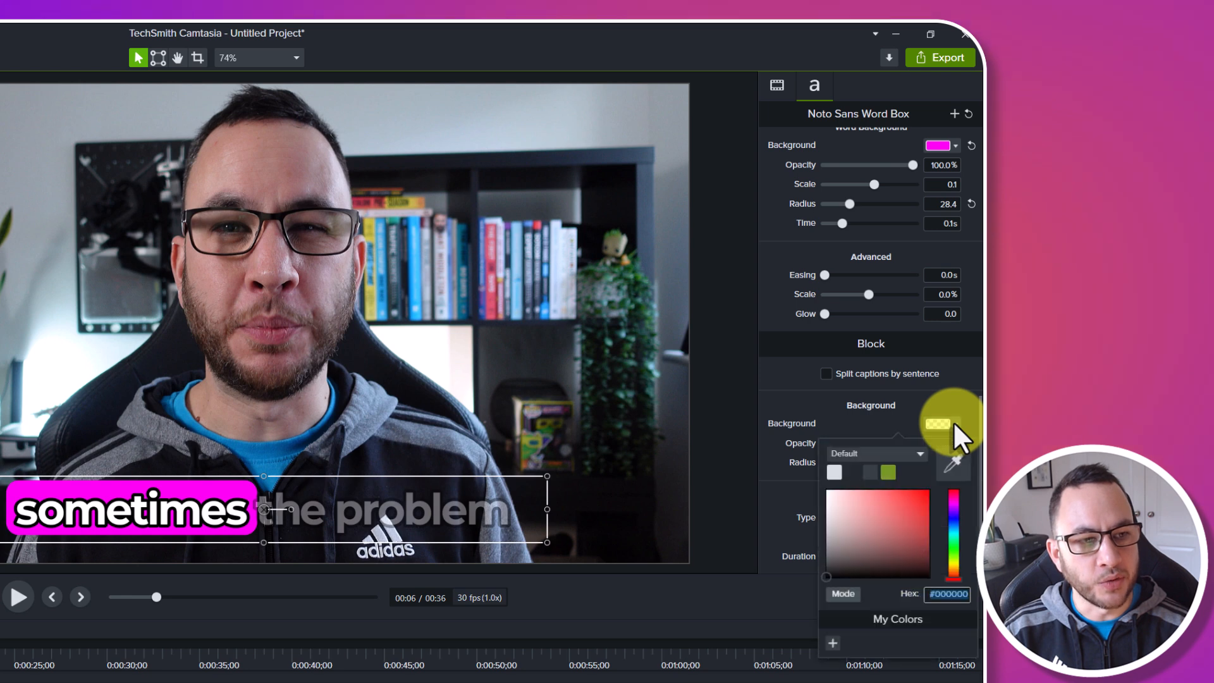
left_click(851, 468)
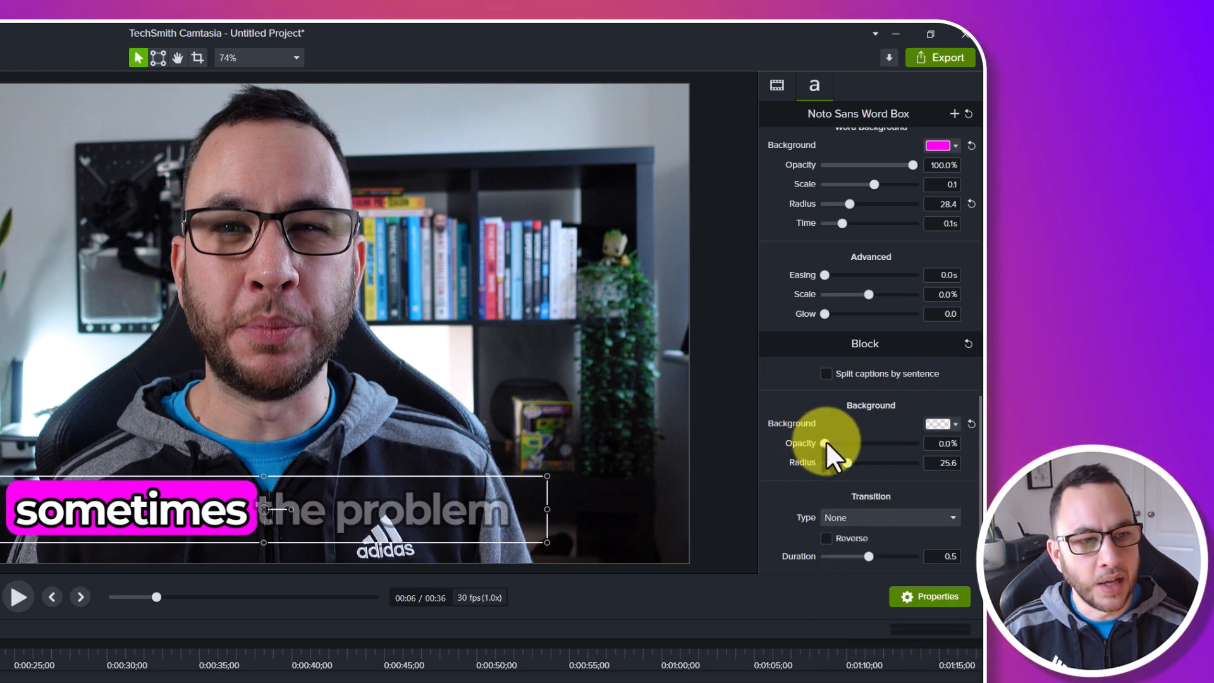
Try the caption block background at 100% opacity and reset the block background settings.
left_click_drag(824, 443, 891, 443)
left_click(956, 424)
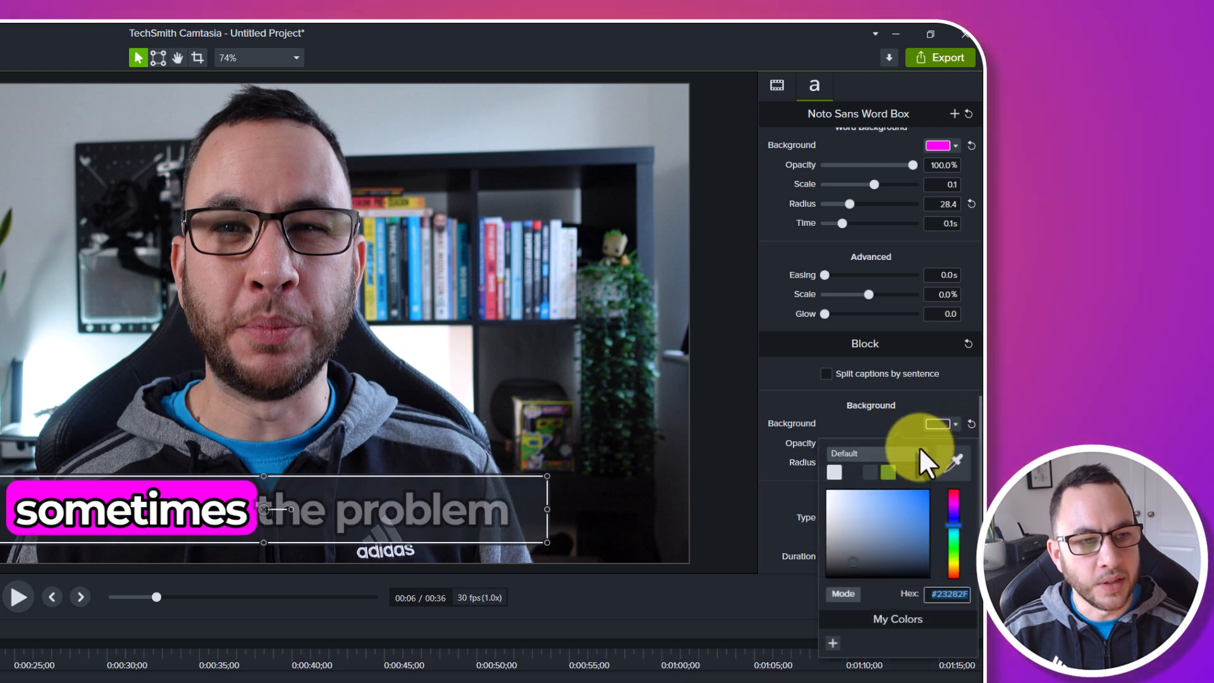
left_click(909, 410)
left_click_drag(891, 443, 928, 441)
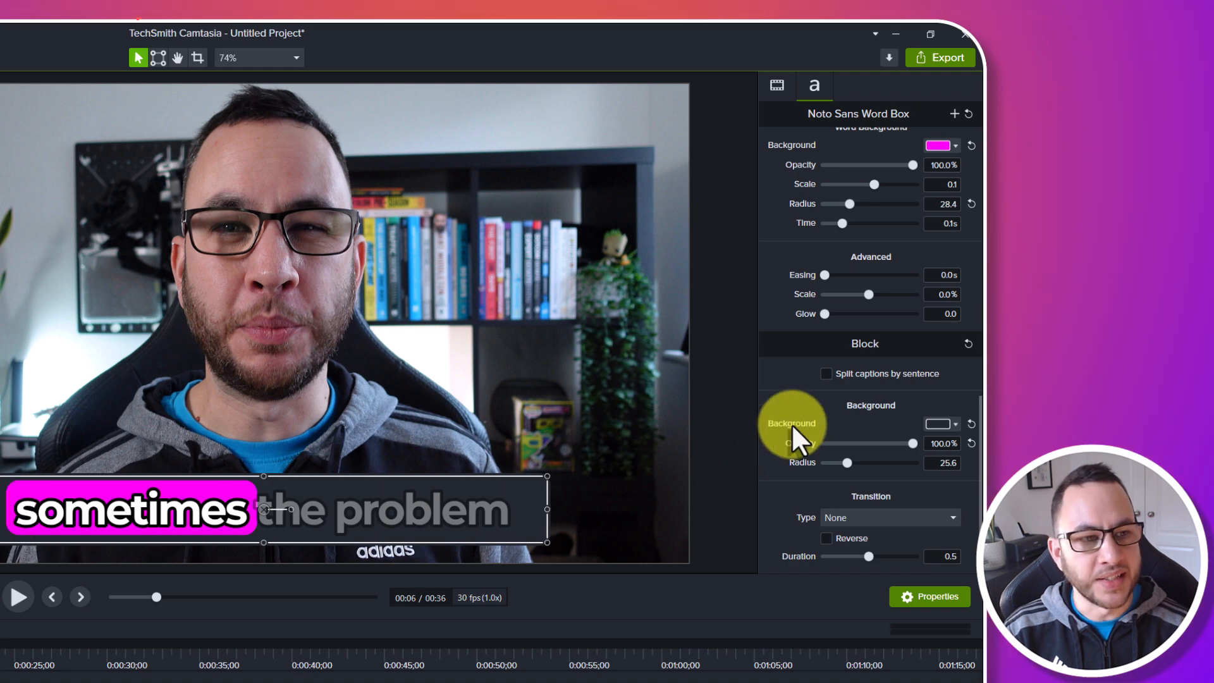
left_click(971, 423)
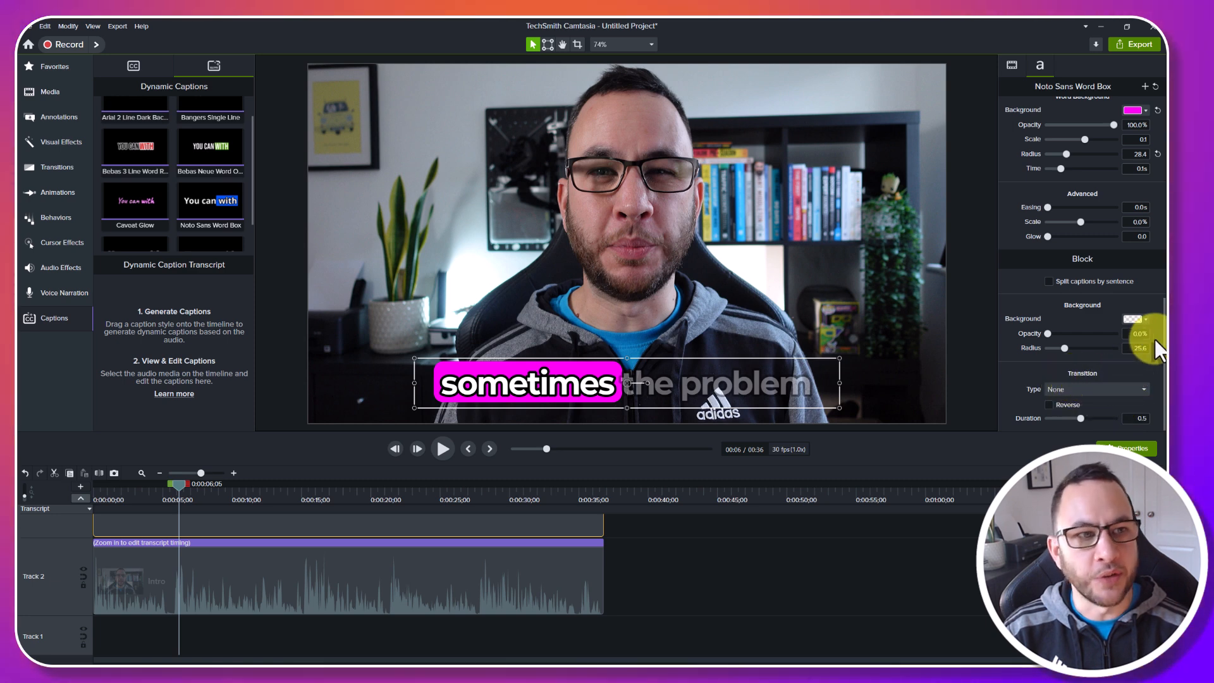
Play back a few seconds of the video to preview the styled captions.
scroll(1148, 299, "up", 10)
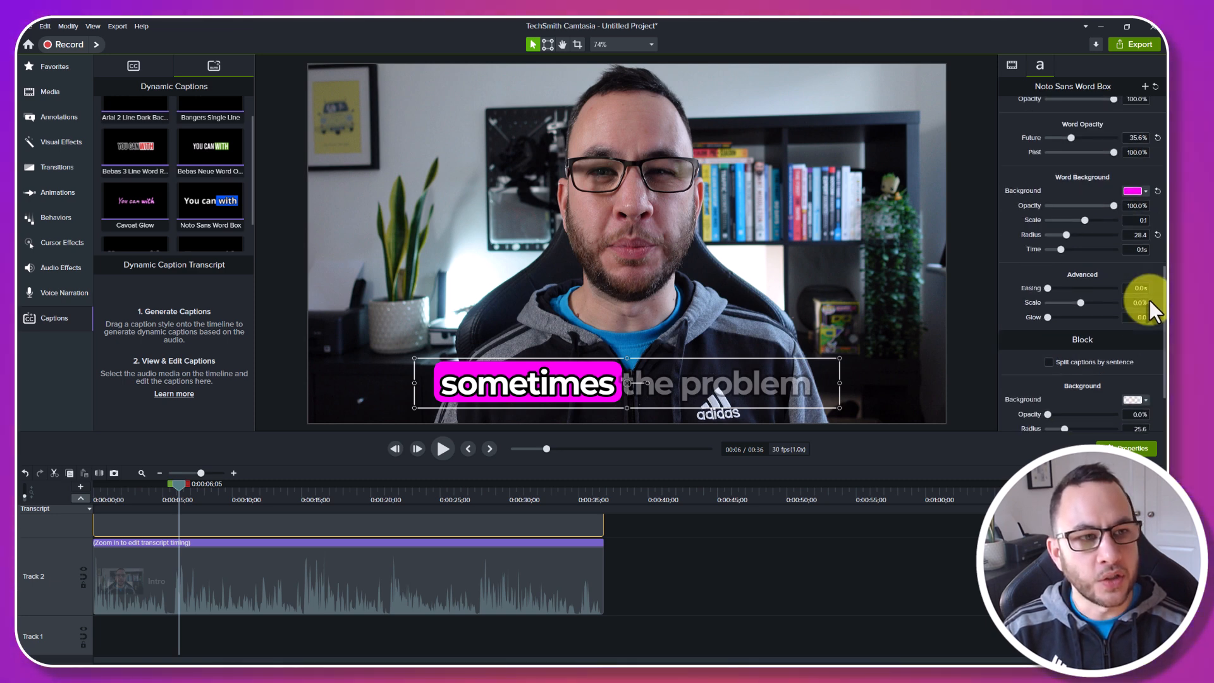
scroll(1149, 301, "up", 2)
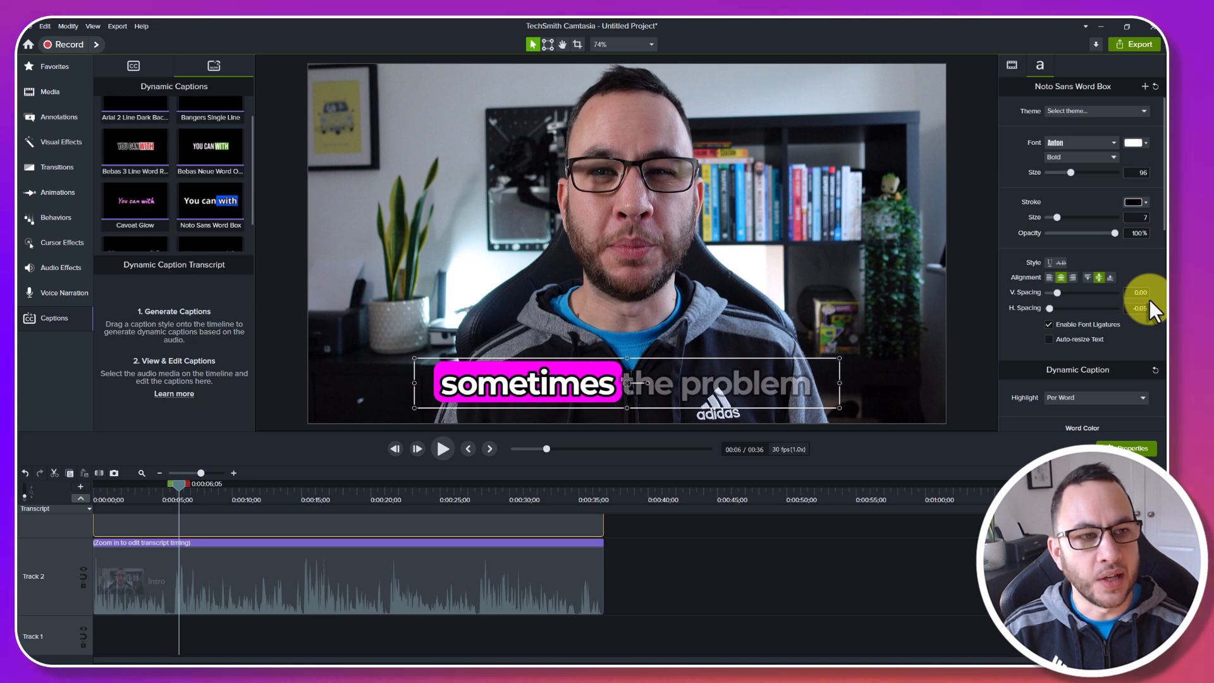
left_click(442, 448)
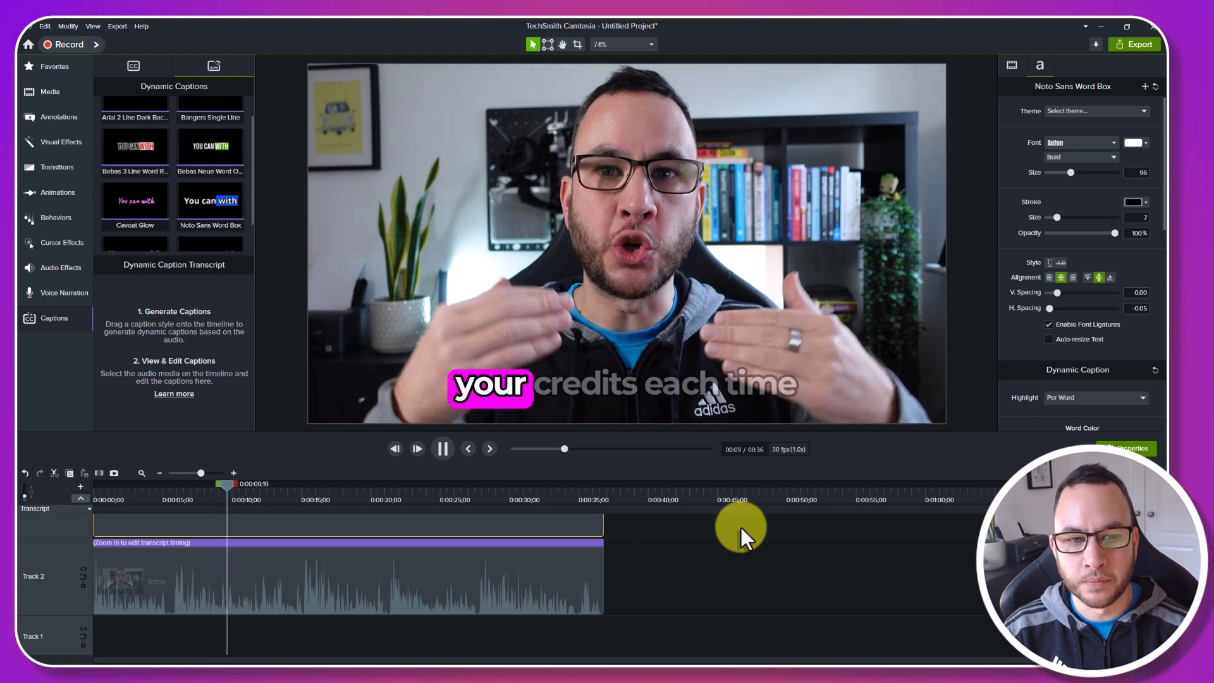
left_click(764, 405)
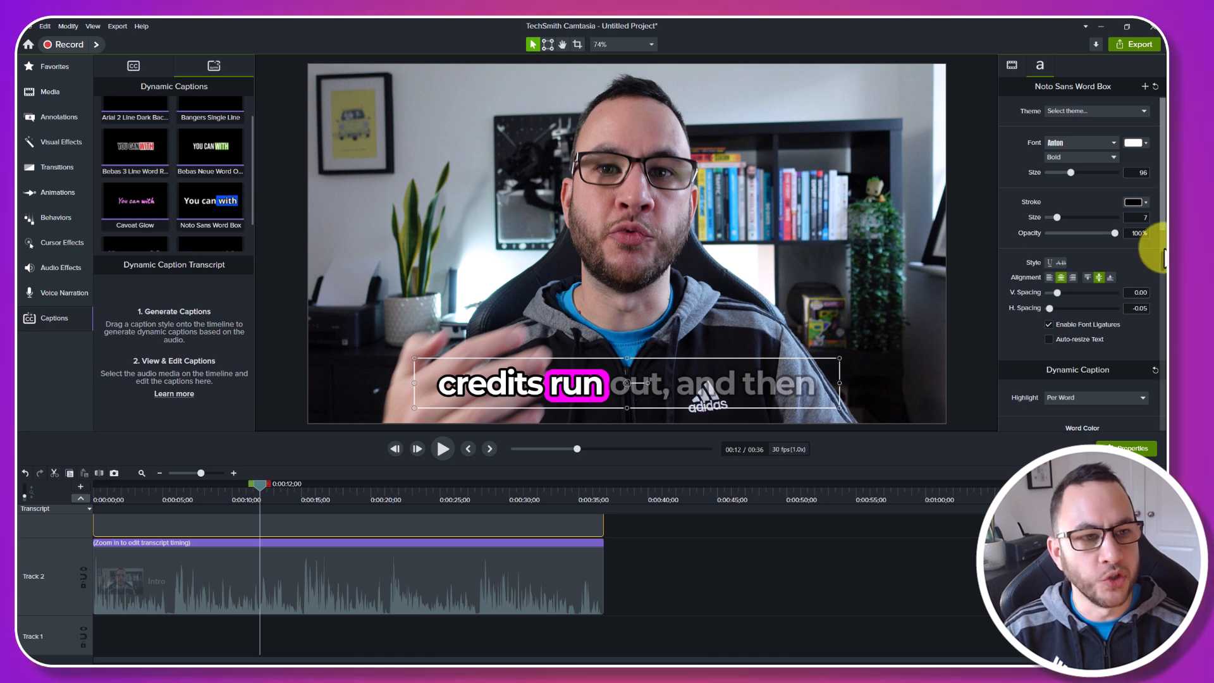
Set the caption text's horizontal spacing to 0 and reduce its stroke size to 5.
scroll(1138, 253, "down", 3)
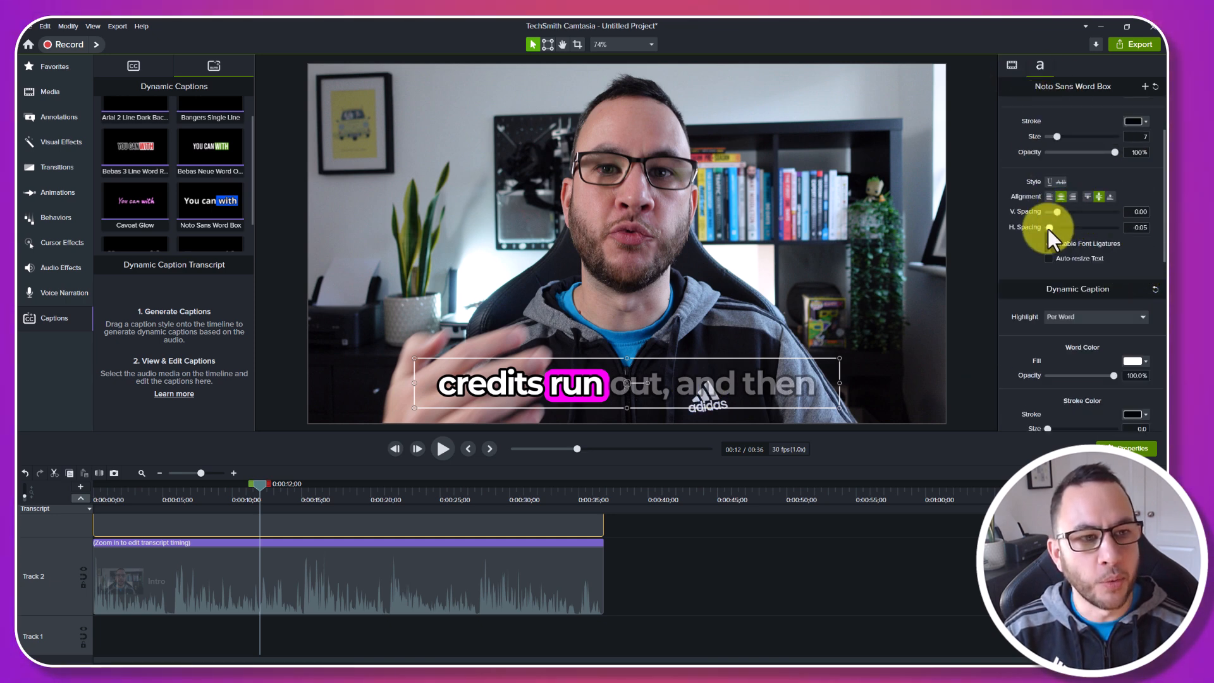
left_click_drag(1049, 229, 1046, 229)
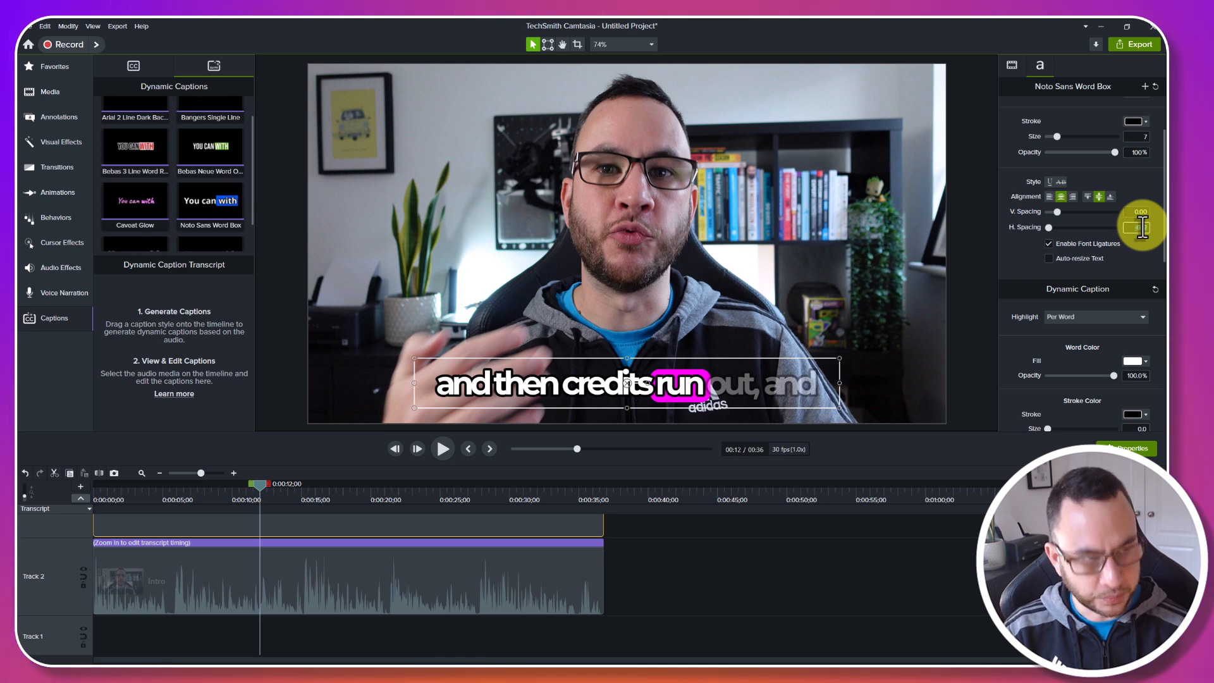
type("0")
key("Return")
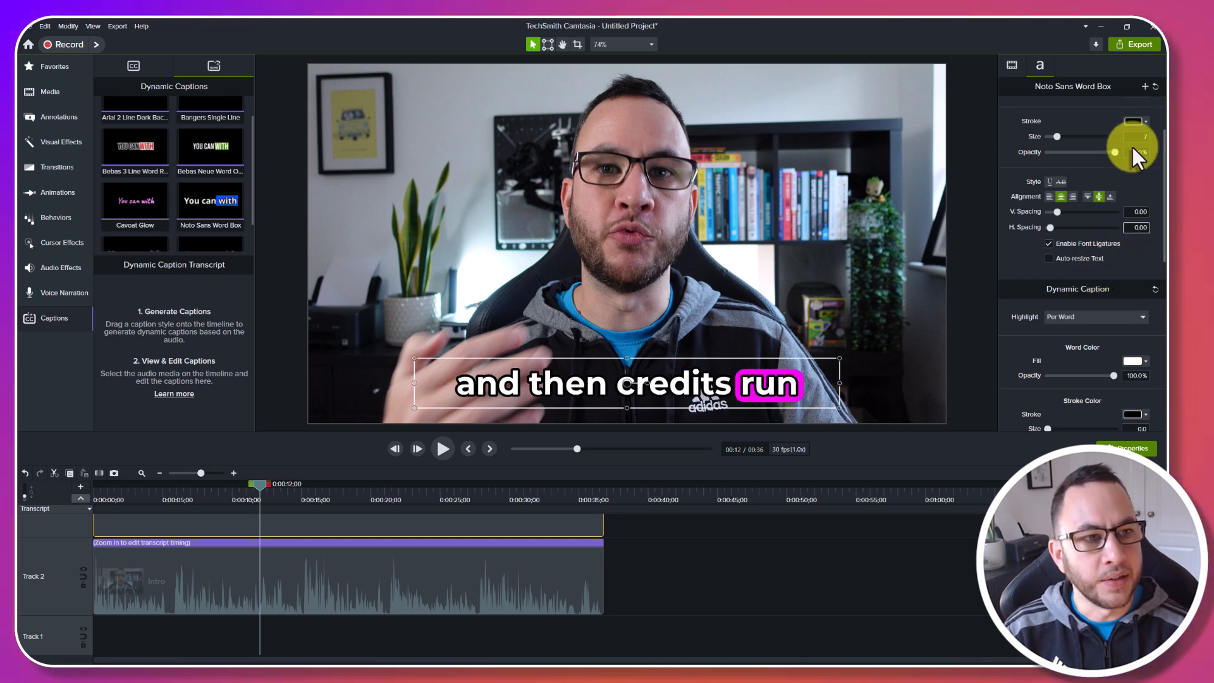
left_click_drag(1060, 135, 1053, 135)
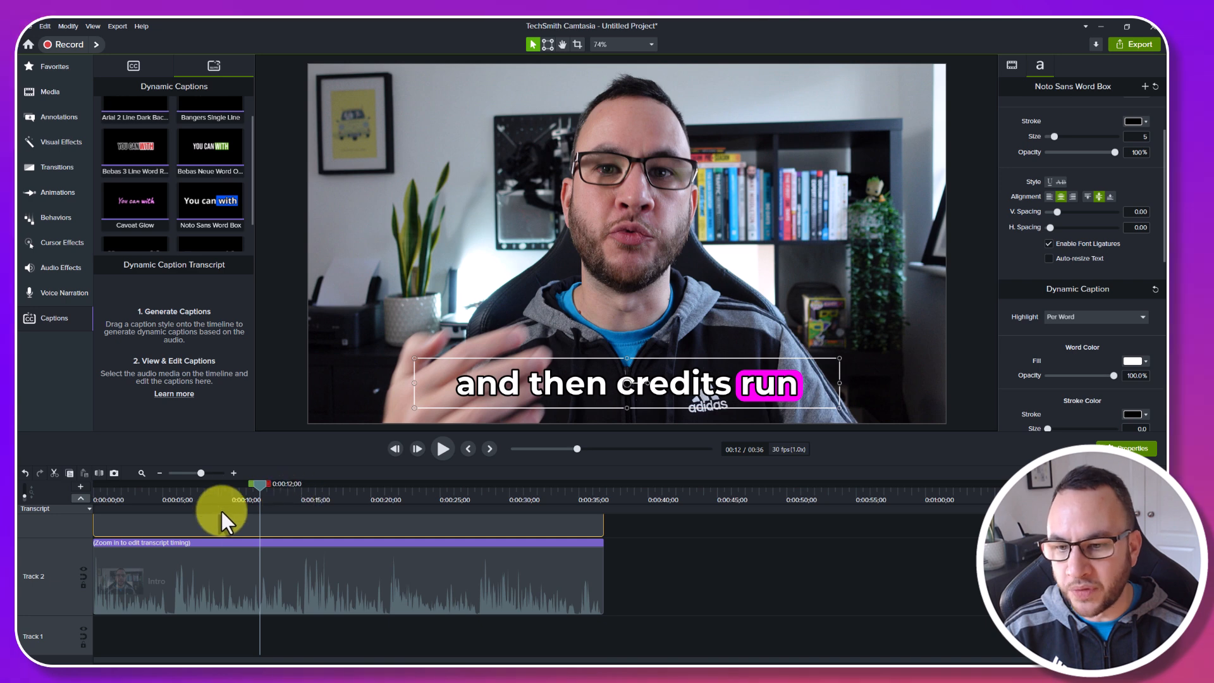
left_click(201, 496)
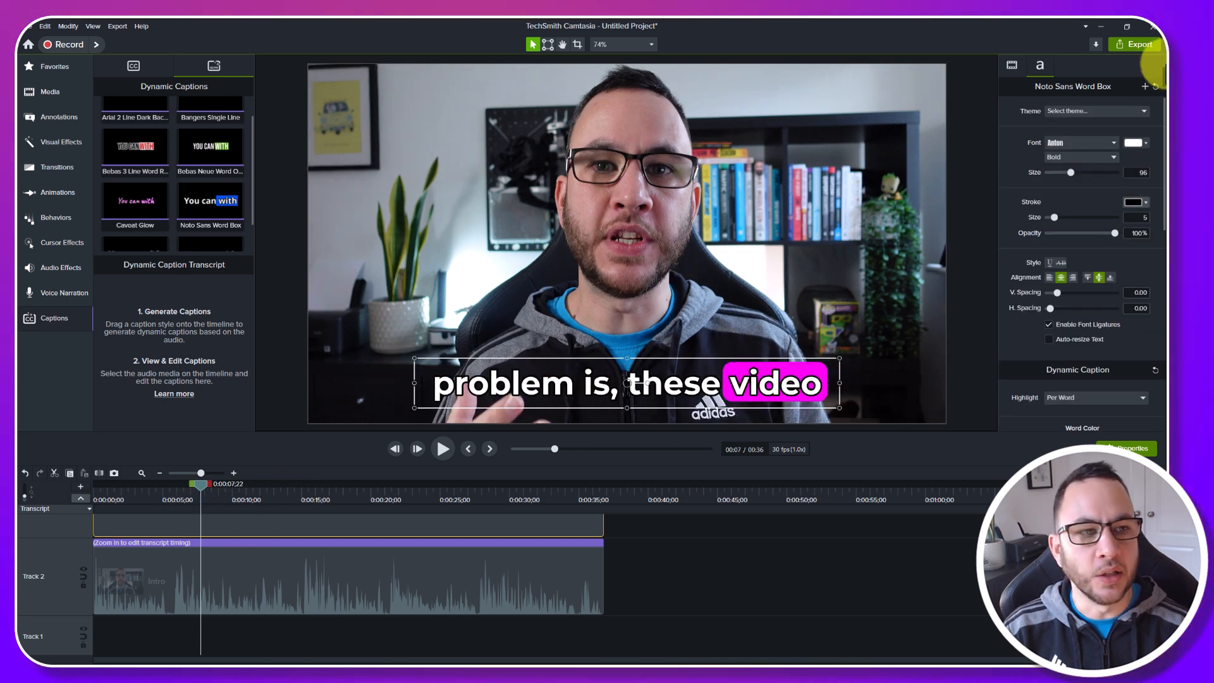
Save the customized caption styling as a new dynamic caption style preset, named with the creator's first name and "Style".
left_click(1145, 86)
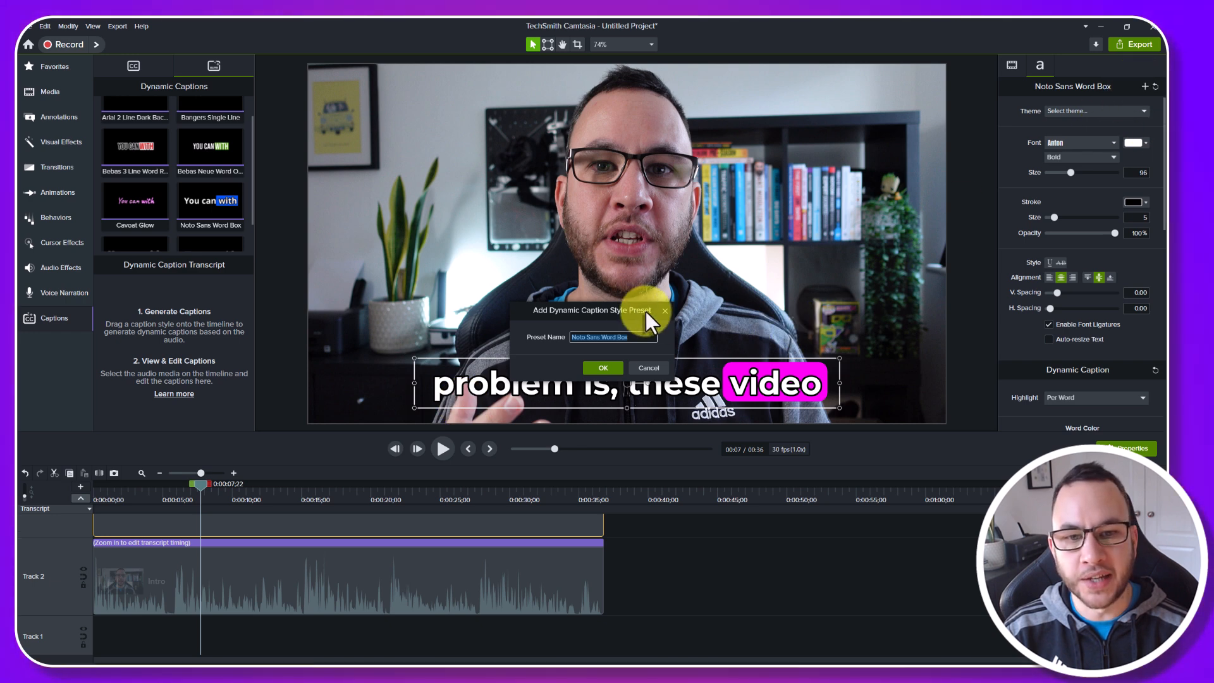
type("Jon")
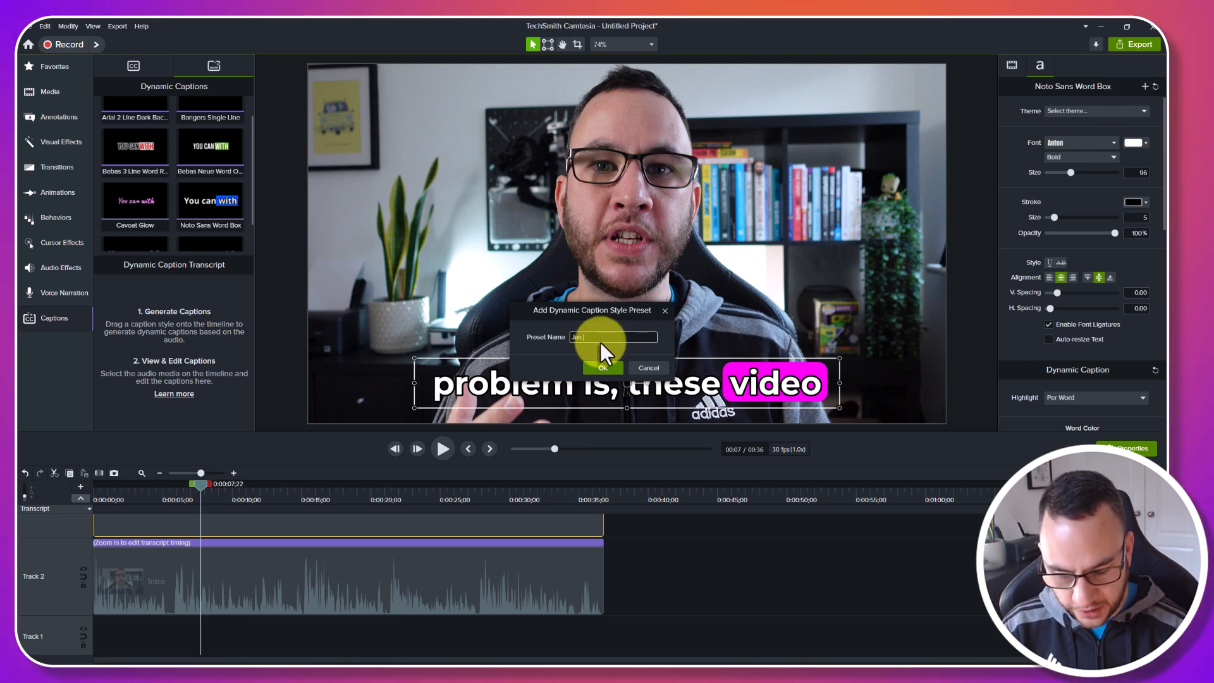
type(" Style")
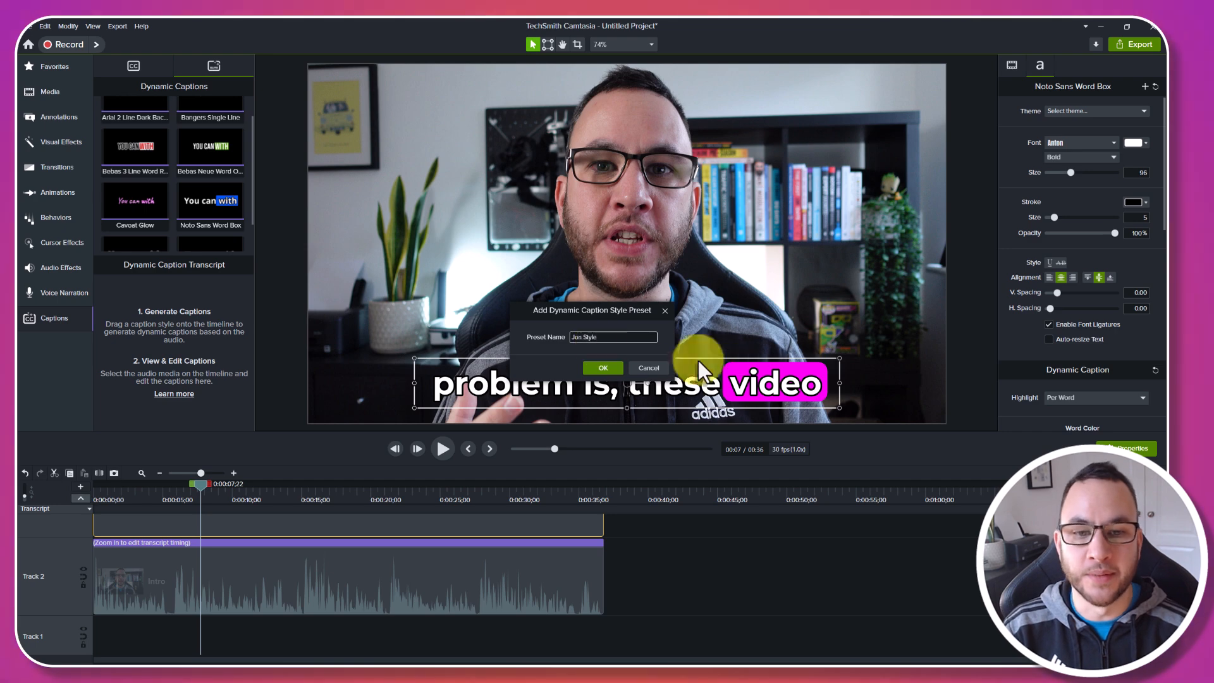
left_click(610, 367)
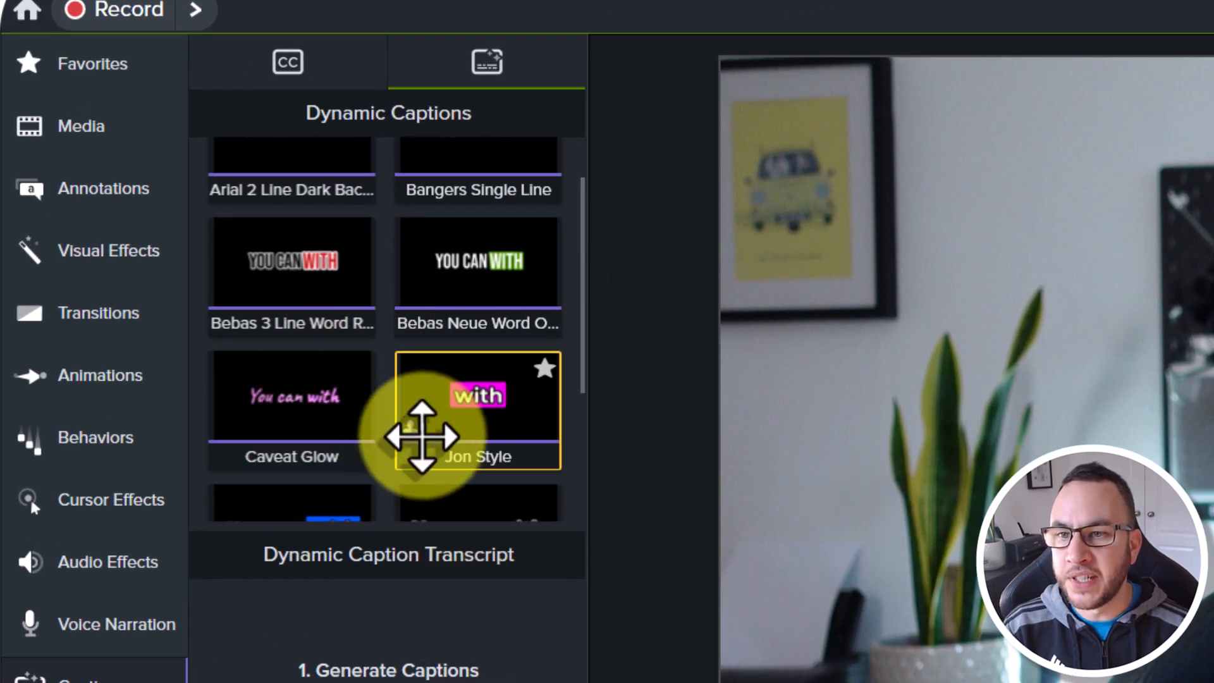
scroll(487, 424, "up", 1)
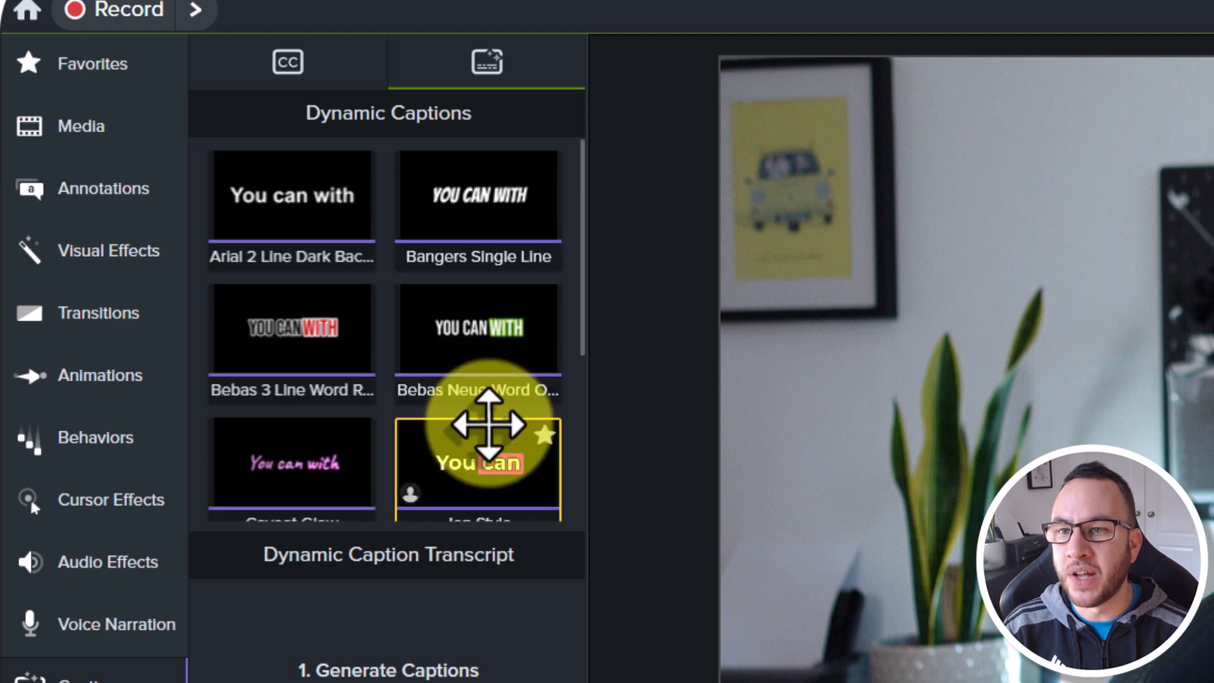
scroll(489, 420, "down", 2)
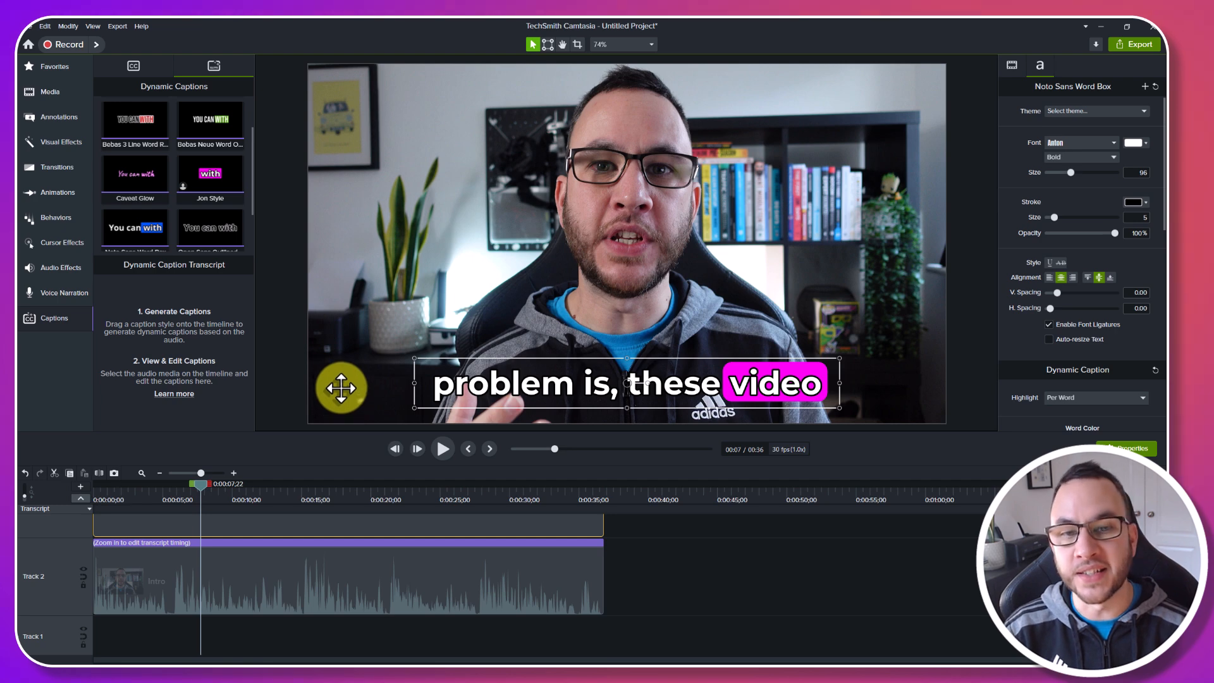
Reduce the heights of Track 2 and Track 3 so both clips fit in the timeline.
left_click_drag(203, 494, 236, 498)
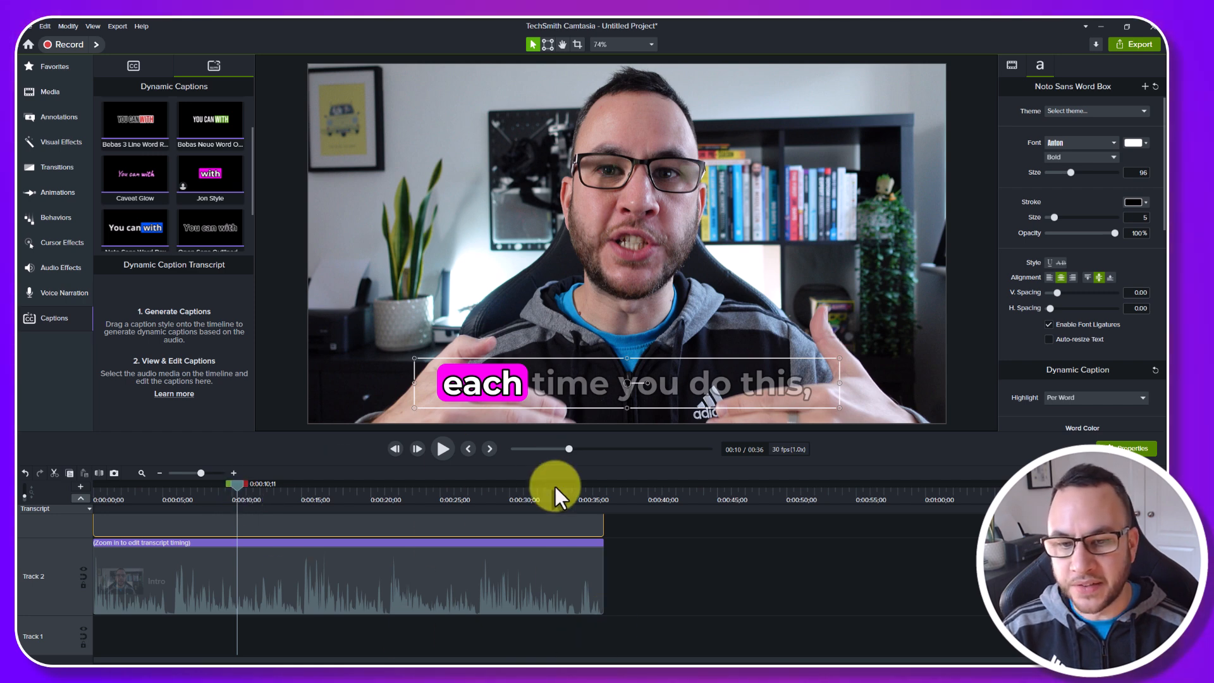
left_click(630, 550)
left_click(340, 531)
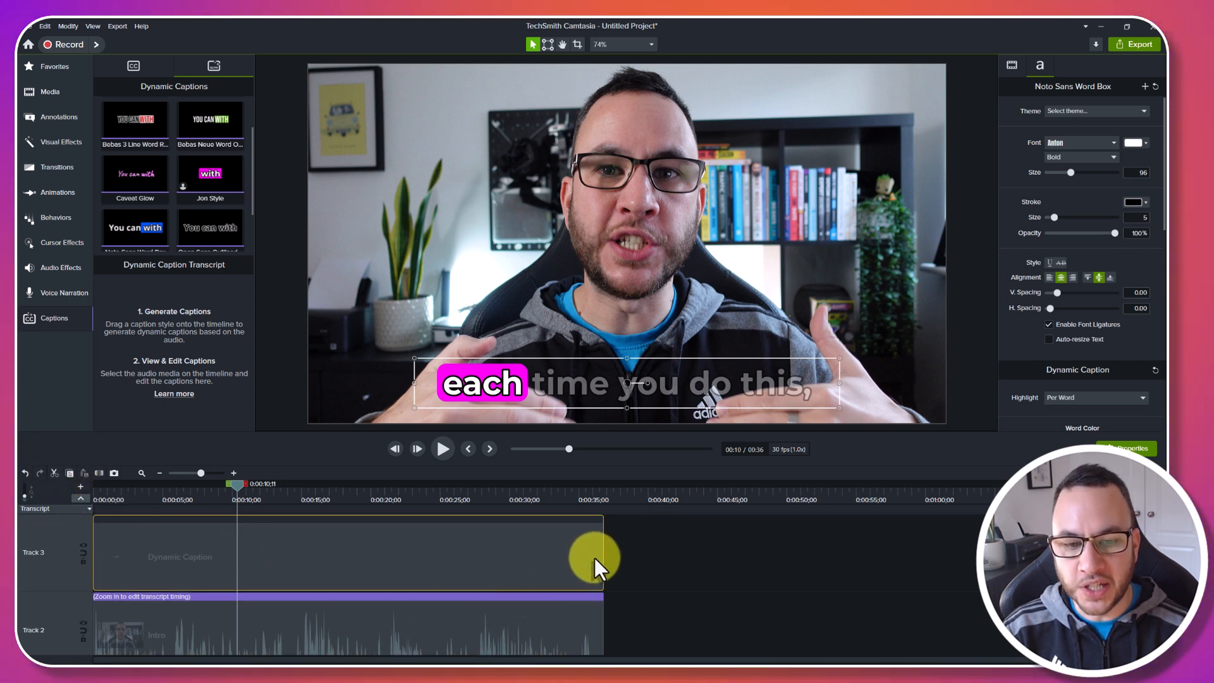
mouse_move(49, 590)
left_mouse_down()
mouse_move(53, 578)
mouse_move(45, 622)
mouse_move(51, 567)
left_mouse_up()
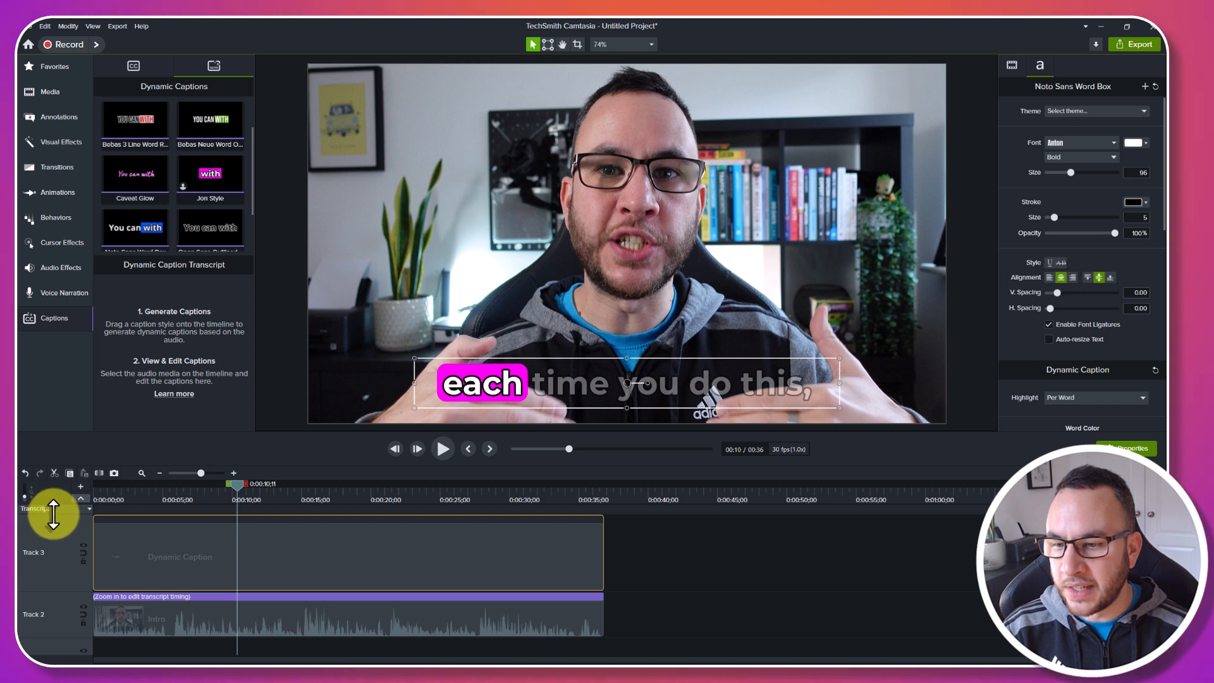
left_click_drag(49, 513, 54, 530)
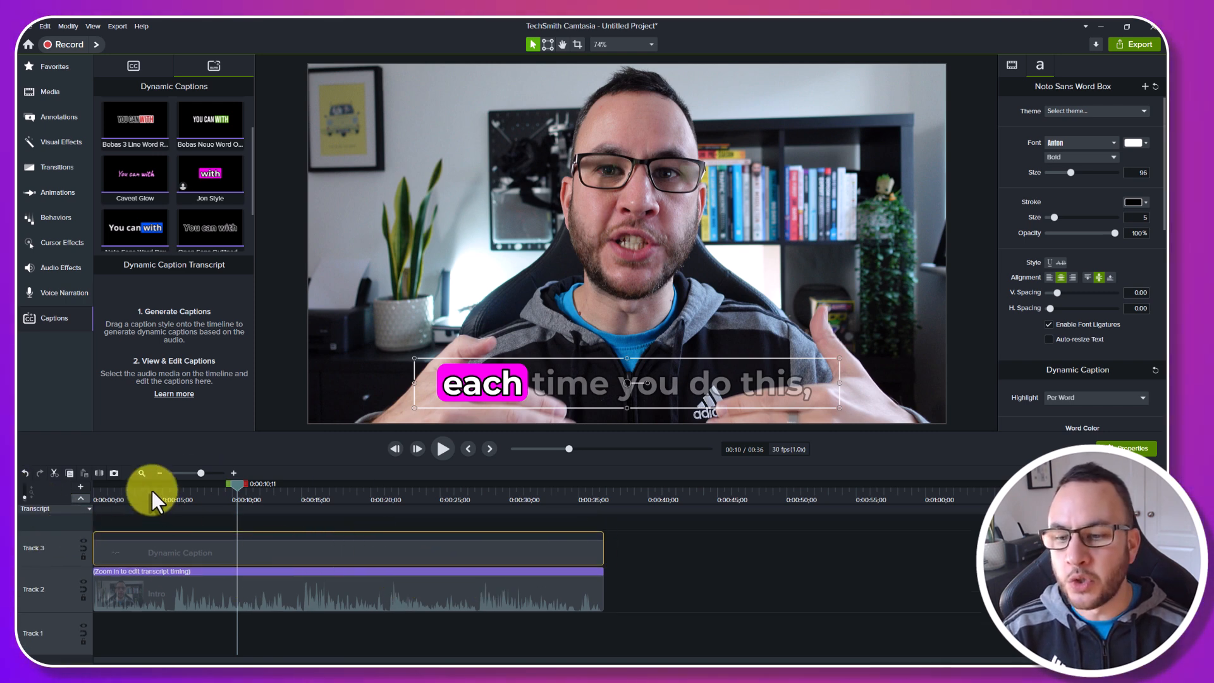
Trim the end of the Dynamic Caption clip on Track 3 back to 0:00:11;08 and check the uncaptioned part at 0:00:15;19.
mouse_move(248, 492)
left_mouse_down()
mouse_move(239, 485)
mouse_move(252, 484)
left_mouse_up()
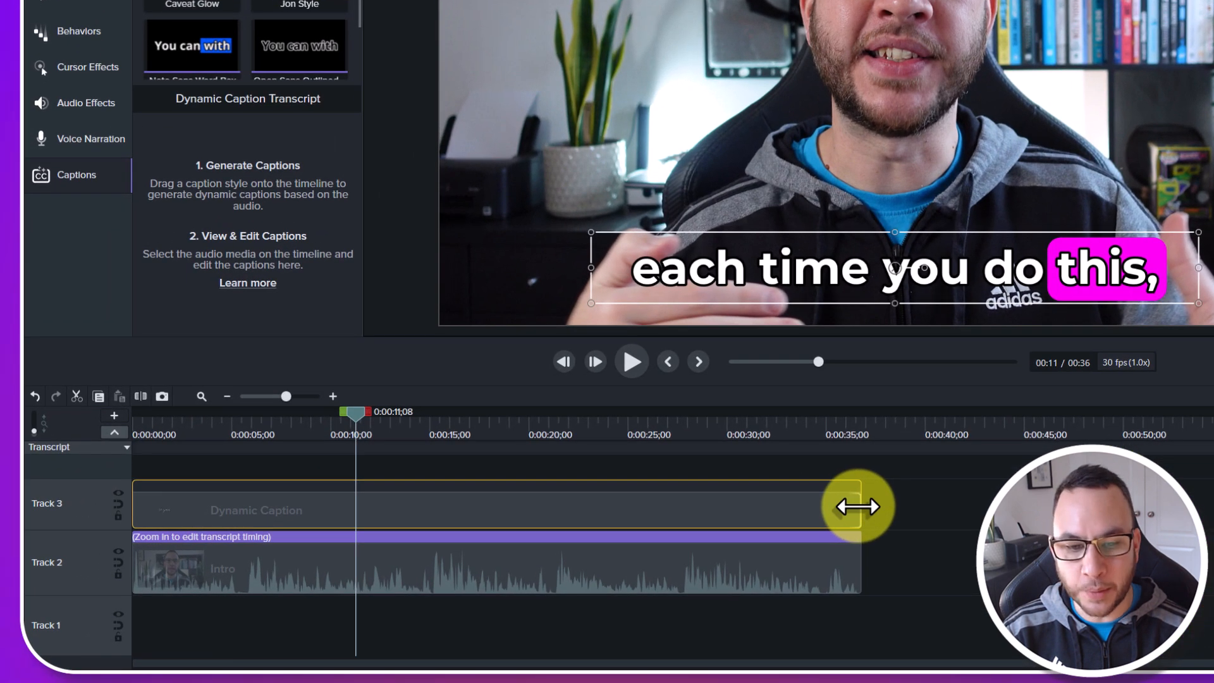
left_click_drag(859, 506, 360, 516)
left_click_drag(355, 413, 436, 502)
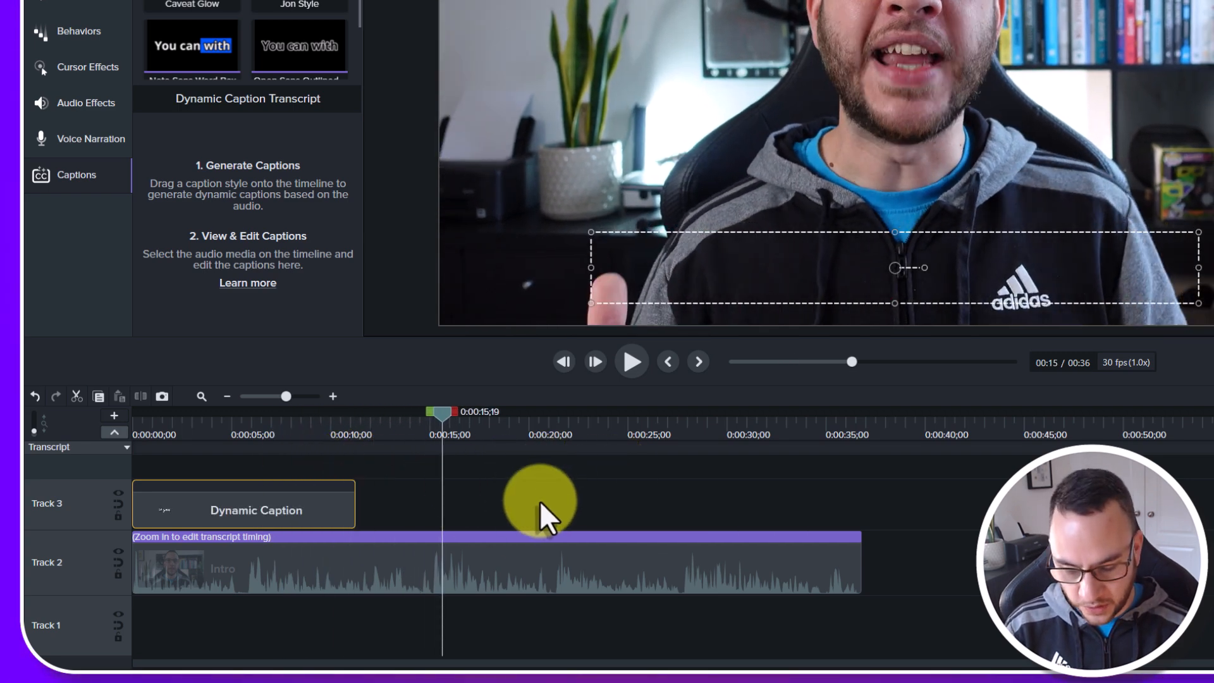
Copy the trimmed Dynamic Caption clip, paste it on Track 3 at about 17 seconds, and scrub through the pasted captions to 0:00:24;25.
right_click(316, 514)
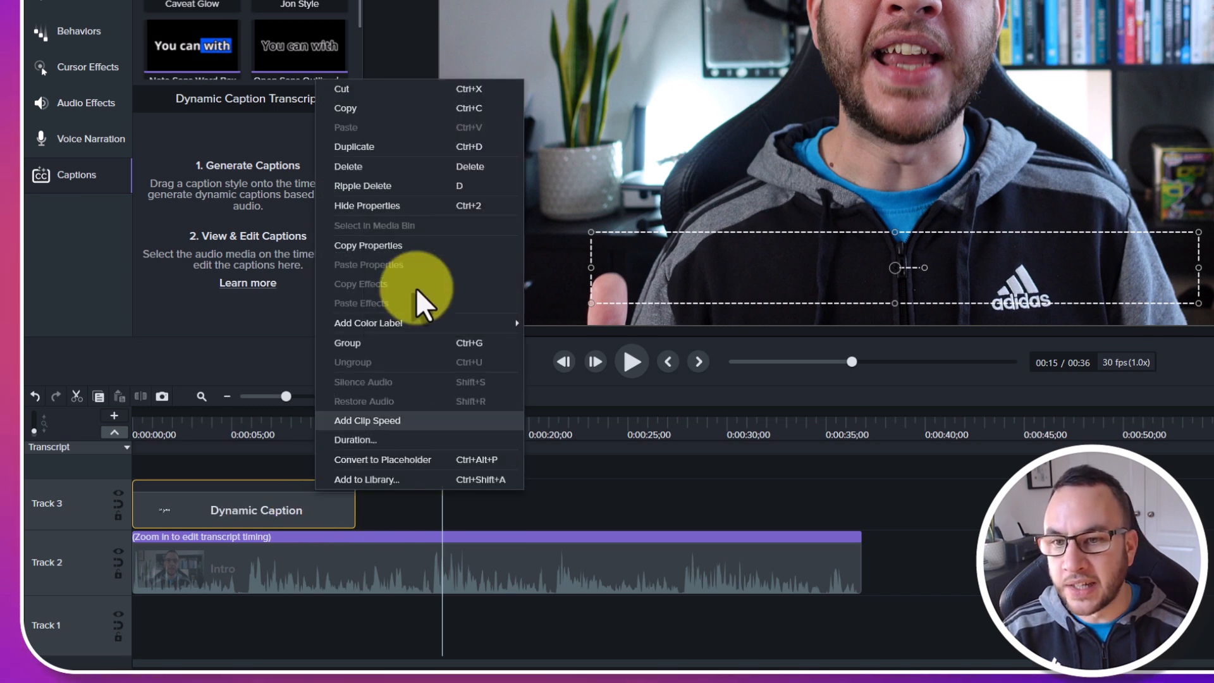
left_click(369, 109)
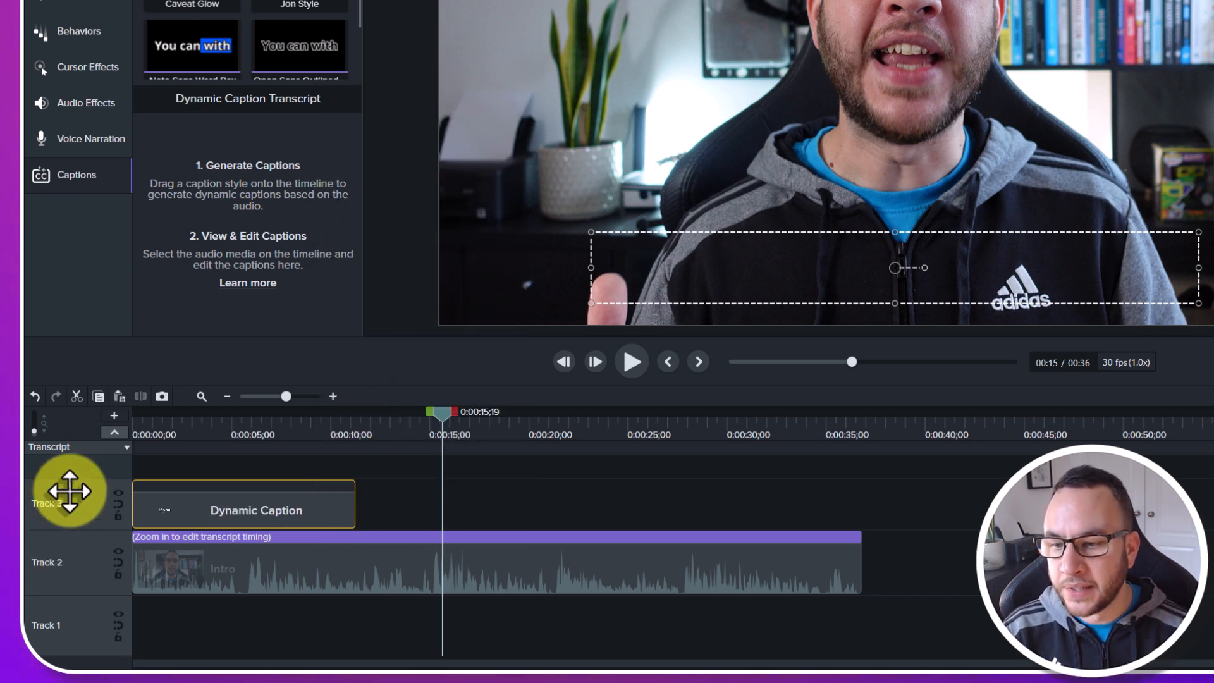
right_click(463, 506)
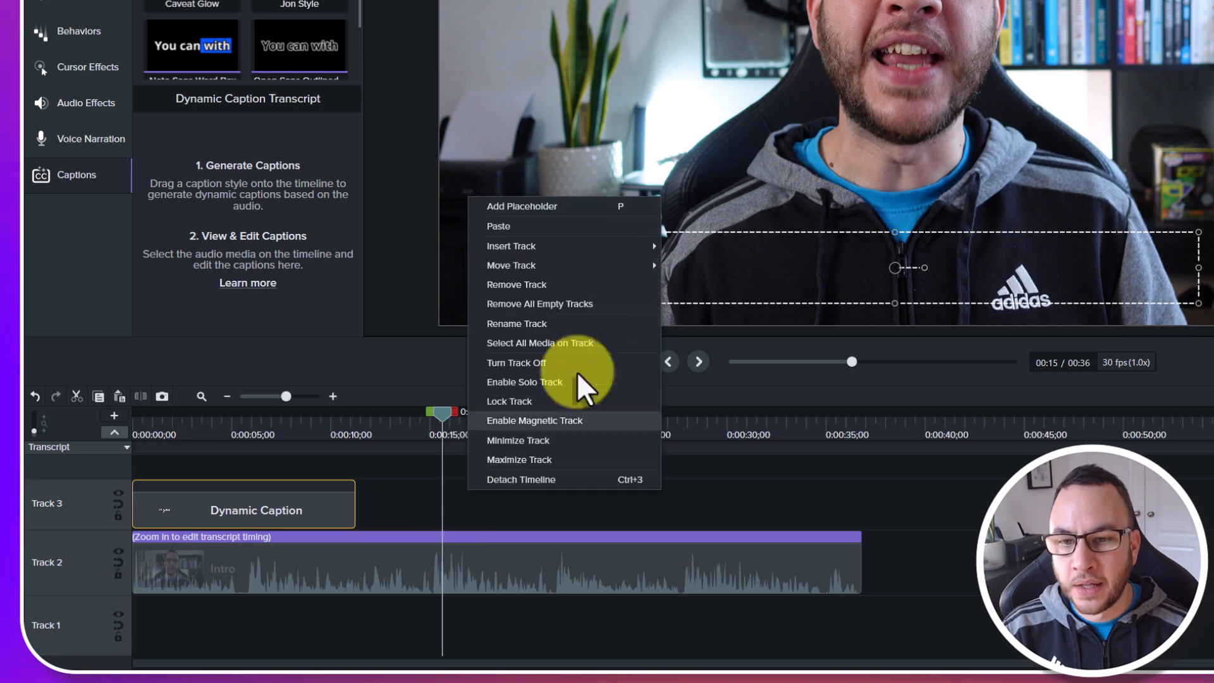
left_click(580, 226)
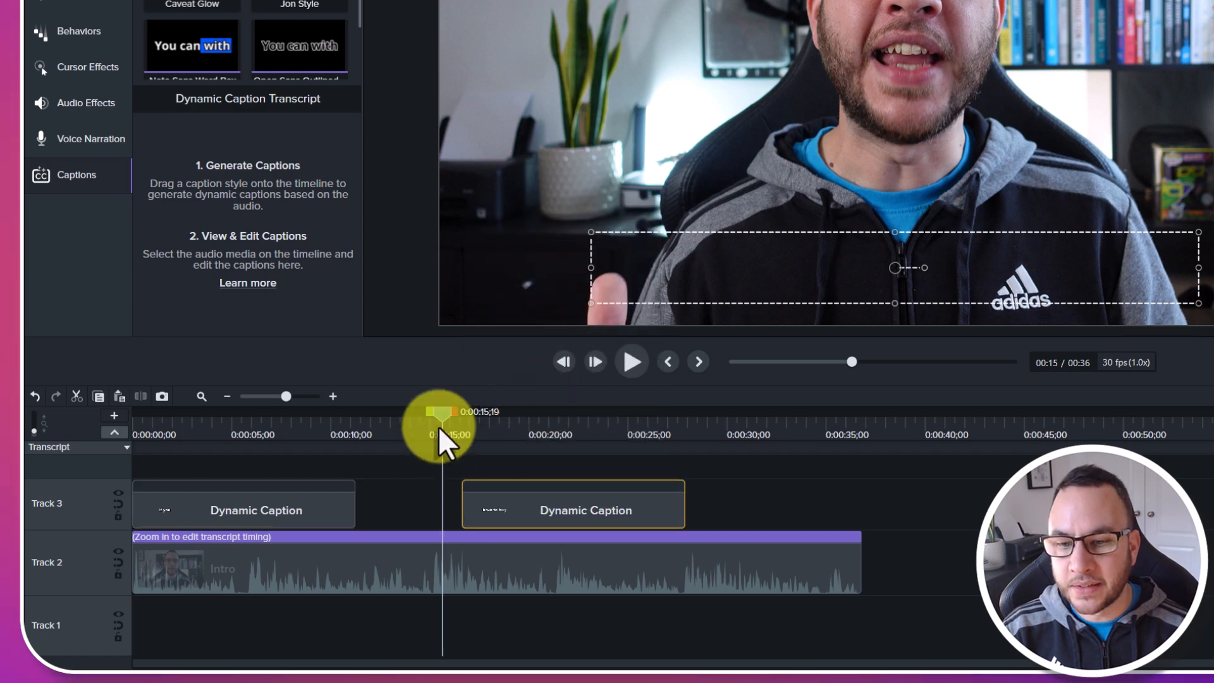
left_click_drag(447, 414, 554, 428)
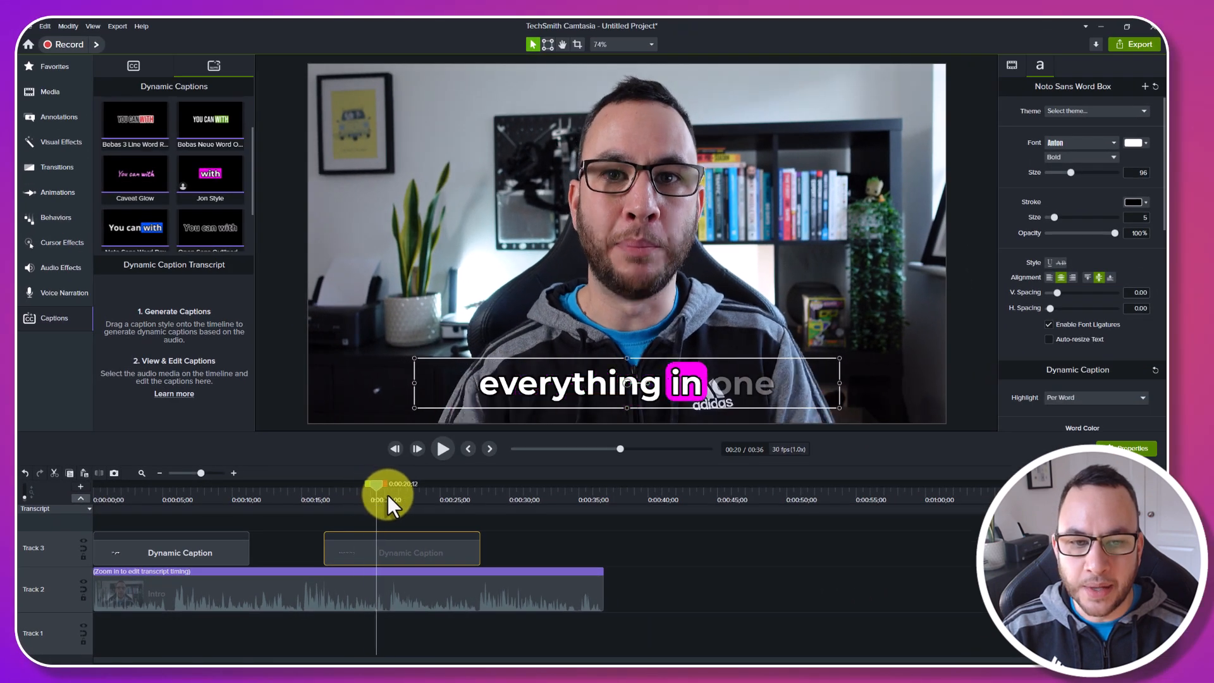
left_click_drag(388, 495, 438, 496)
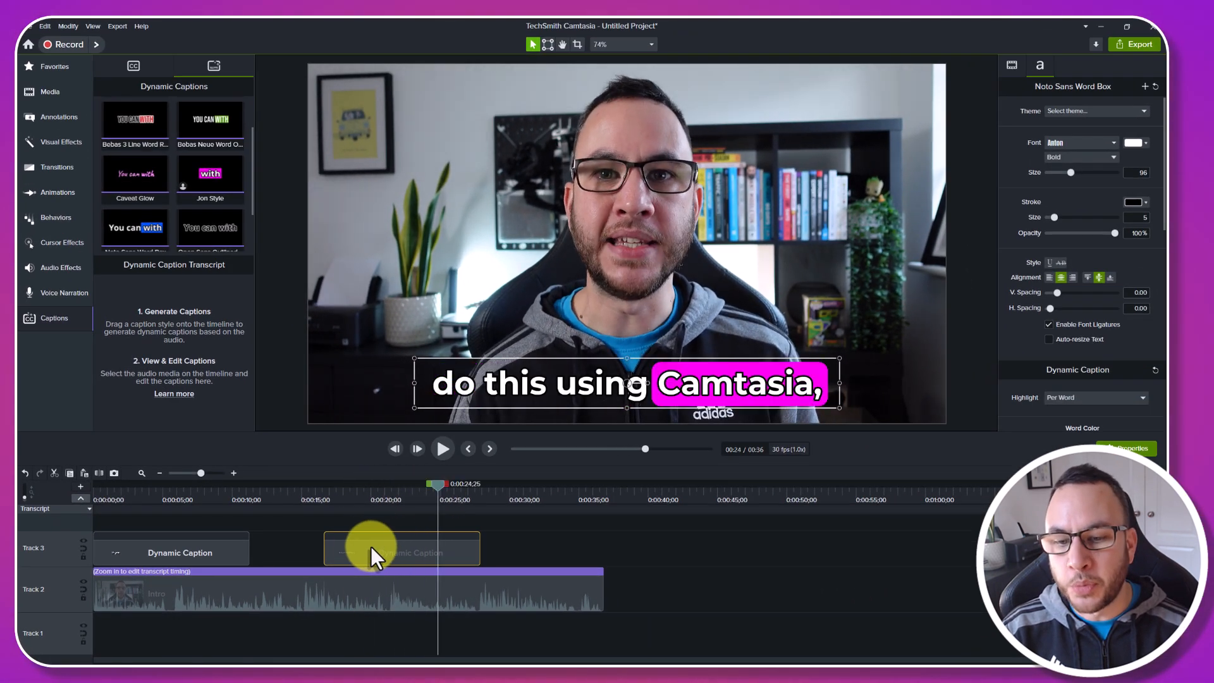